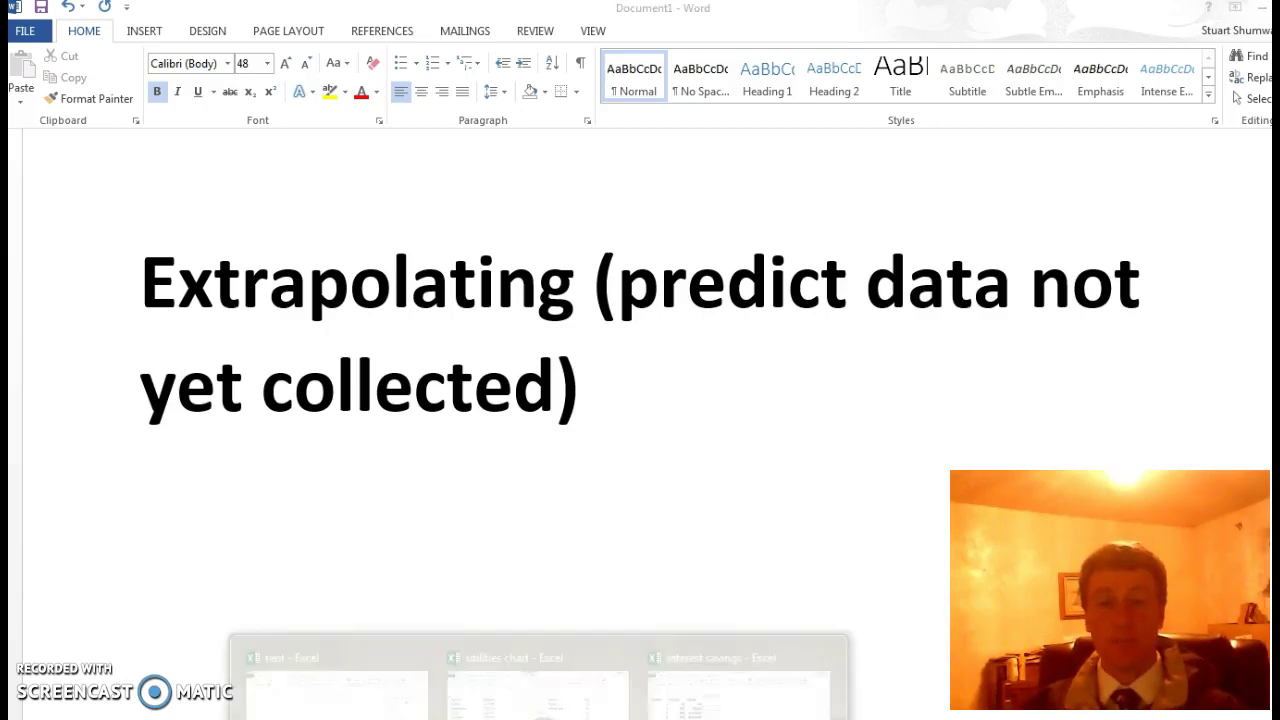
Step: Switch to the rent workbook in Excel and insert a scatter chart of the data in A9:B17
click(335, 685)
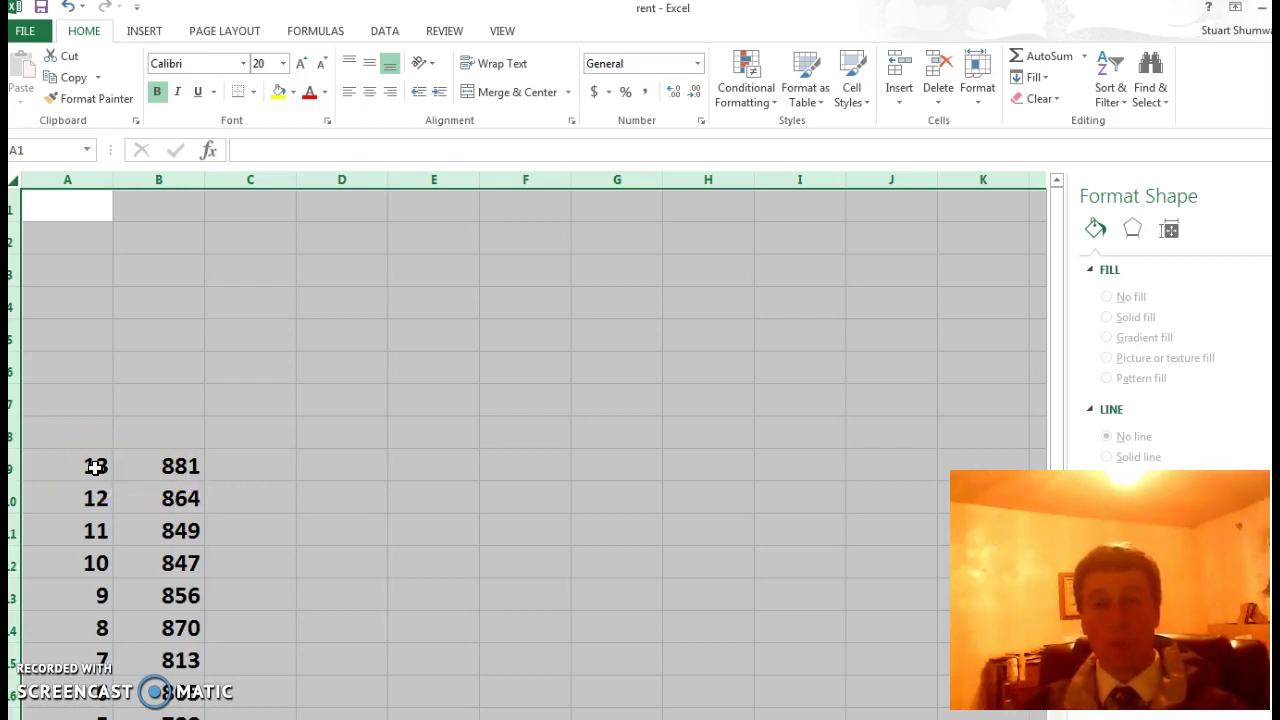
click(249, 388)
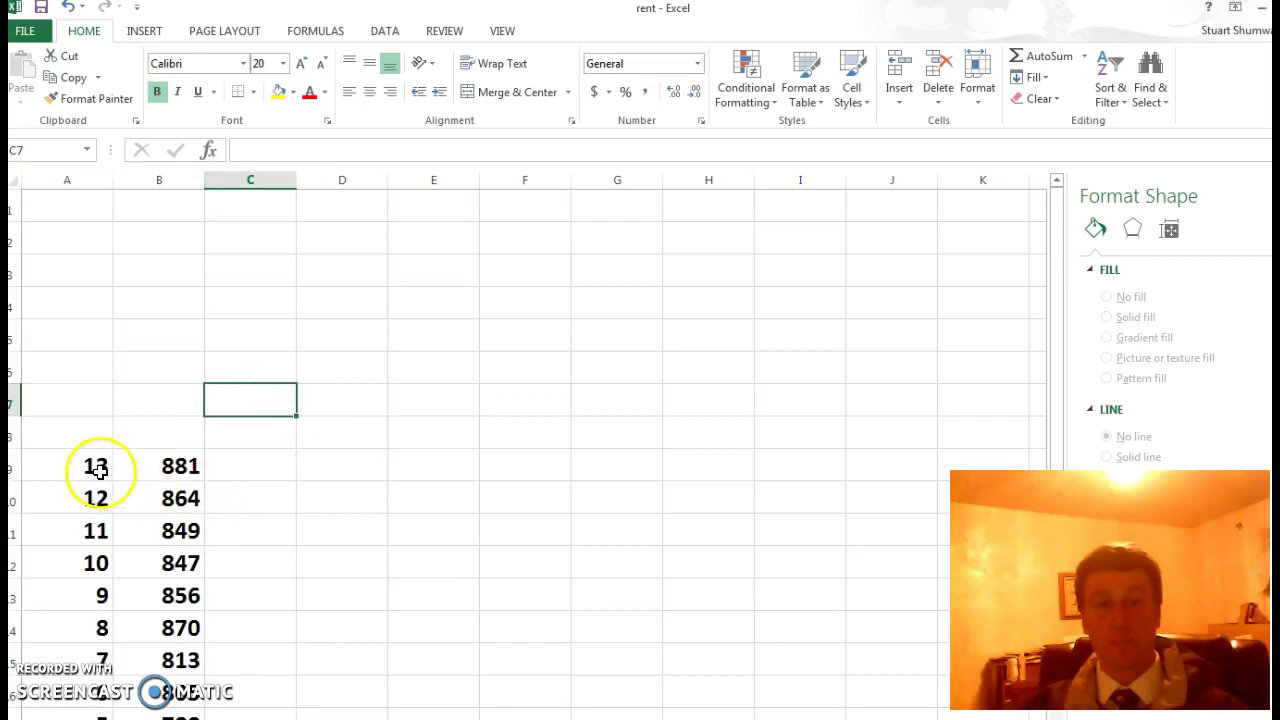
drag(91, 468, 155, 627)
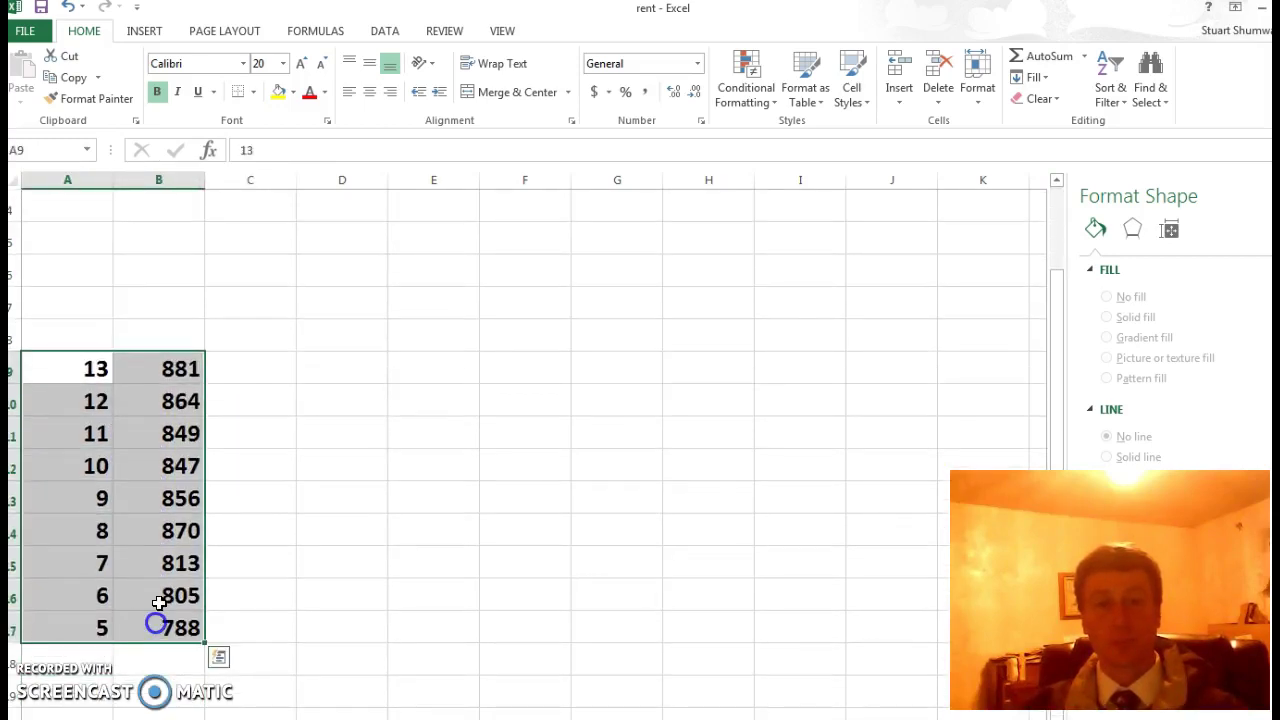
click(146, 31)
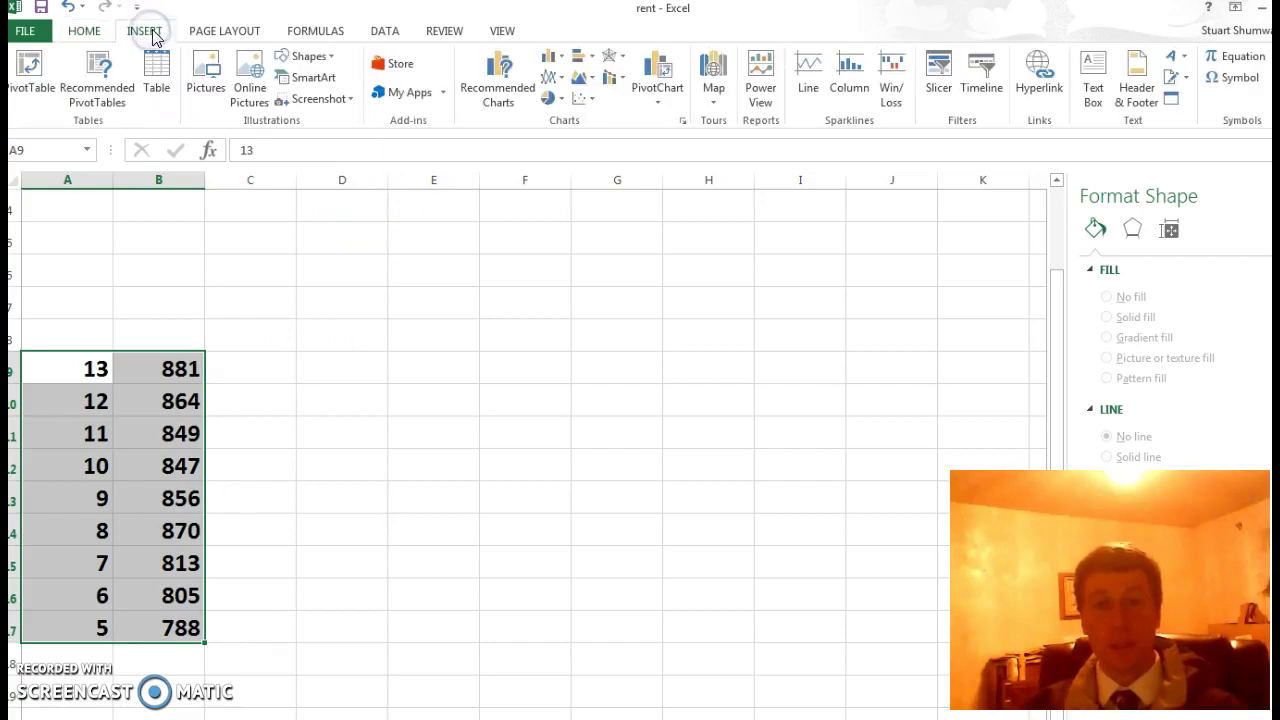
click(578, 100)
click(594, 156)
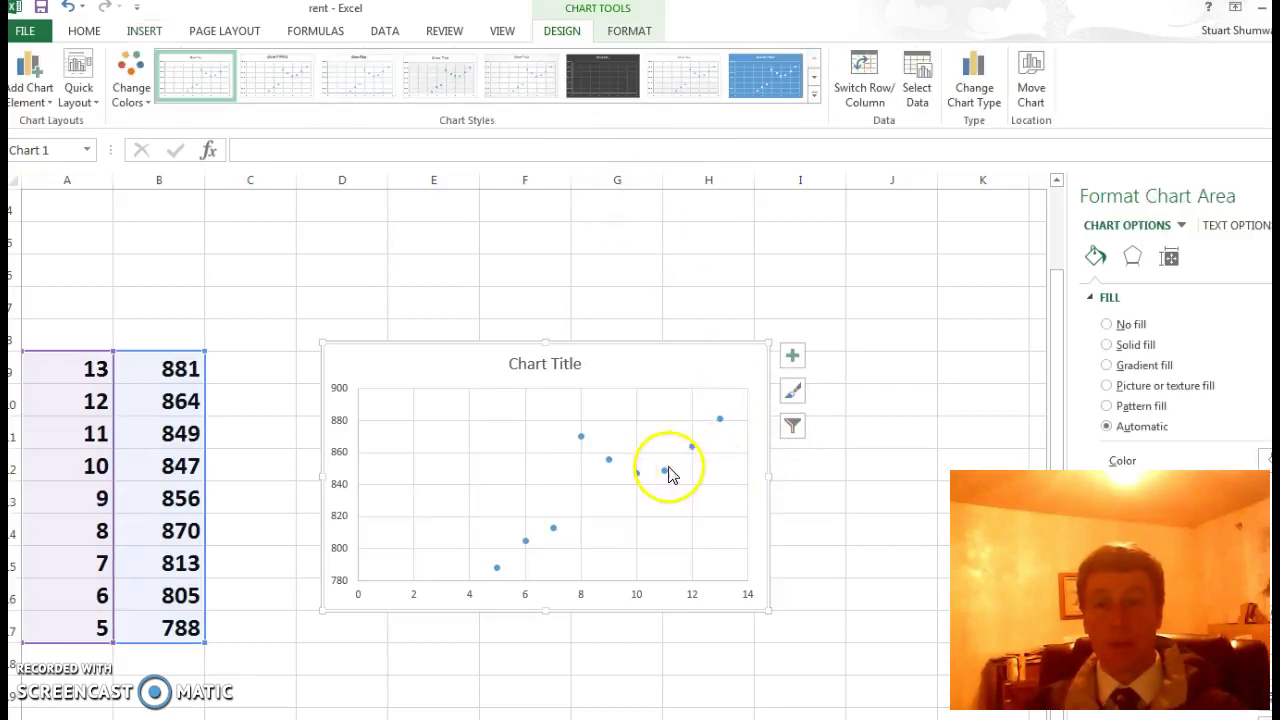
Step: Add a linear trendline to the scatter chart's data series
click(664, 470)
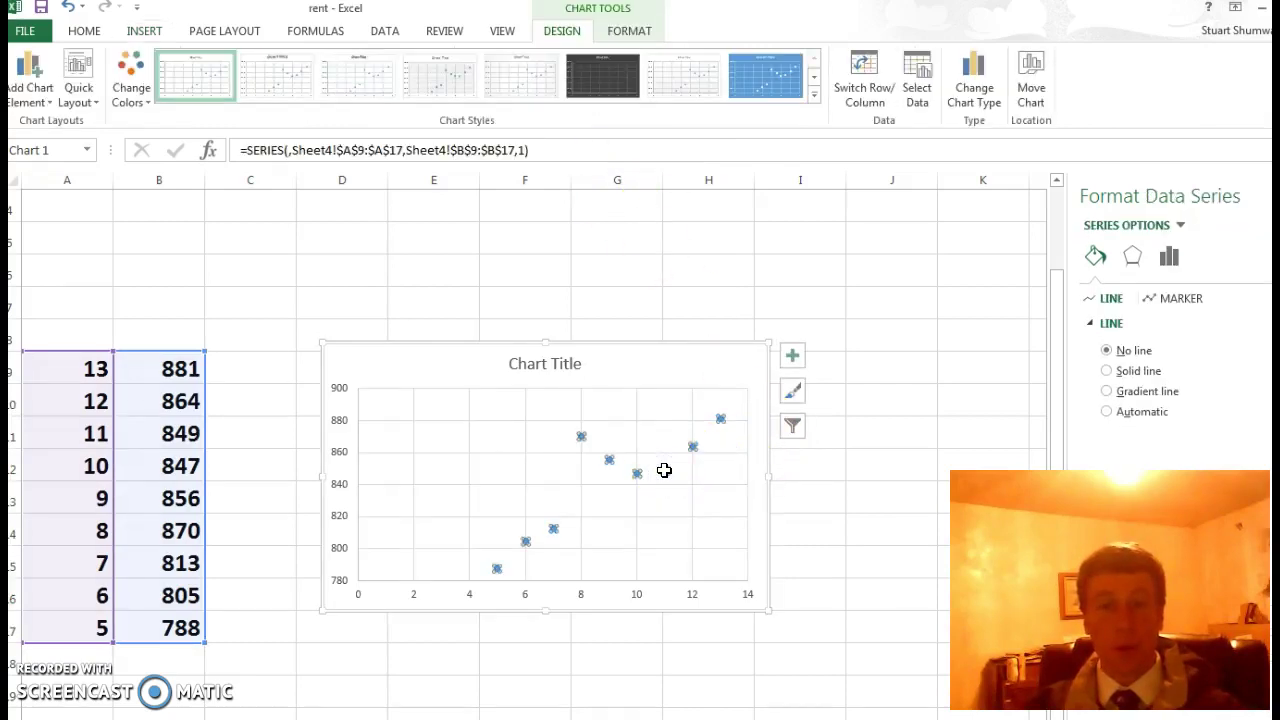
right_click(664, 470)
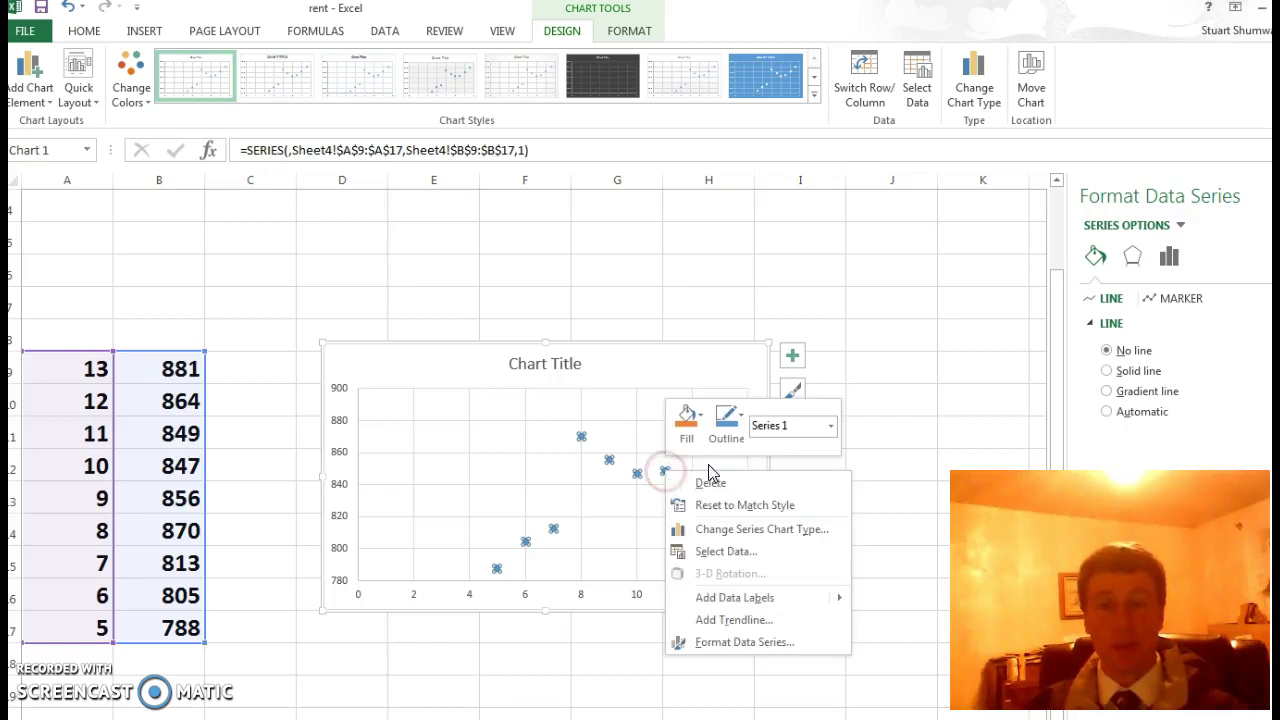
click(734, 619)
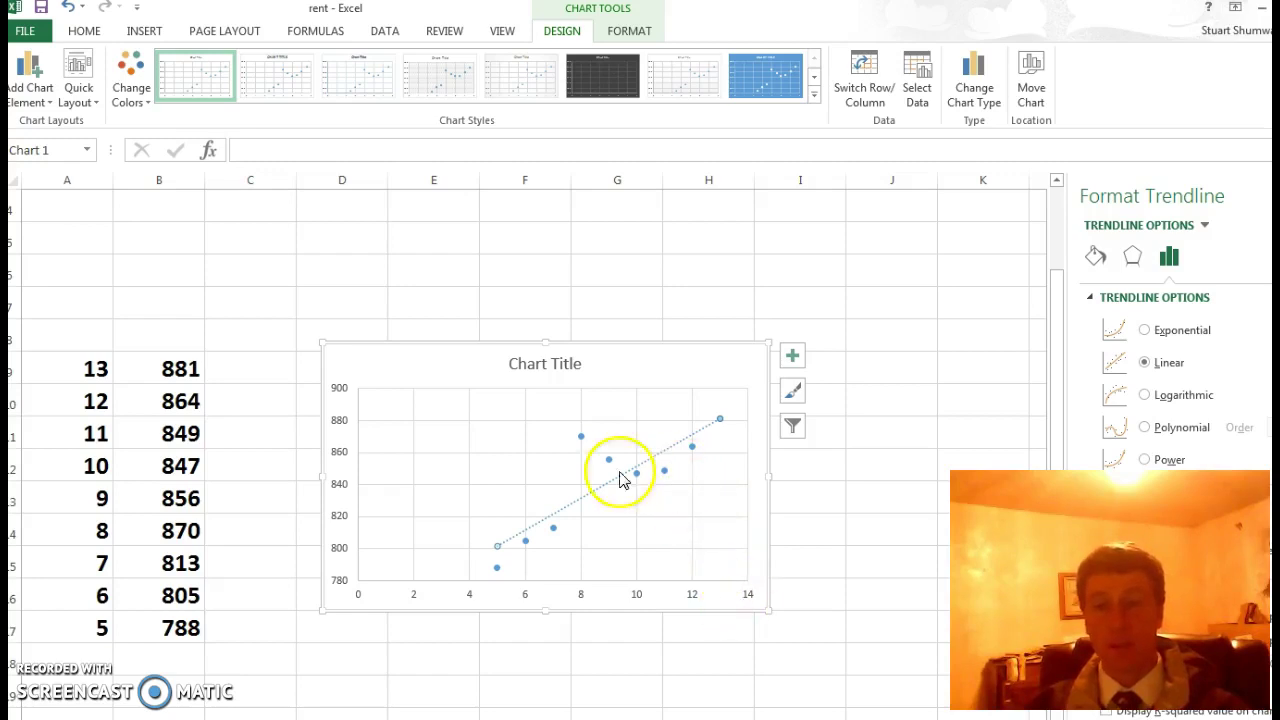
click(86, 28)
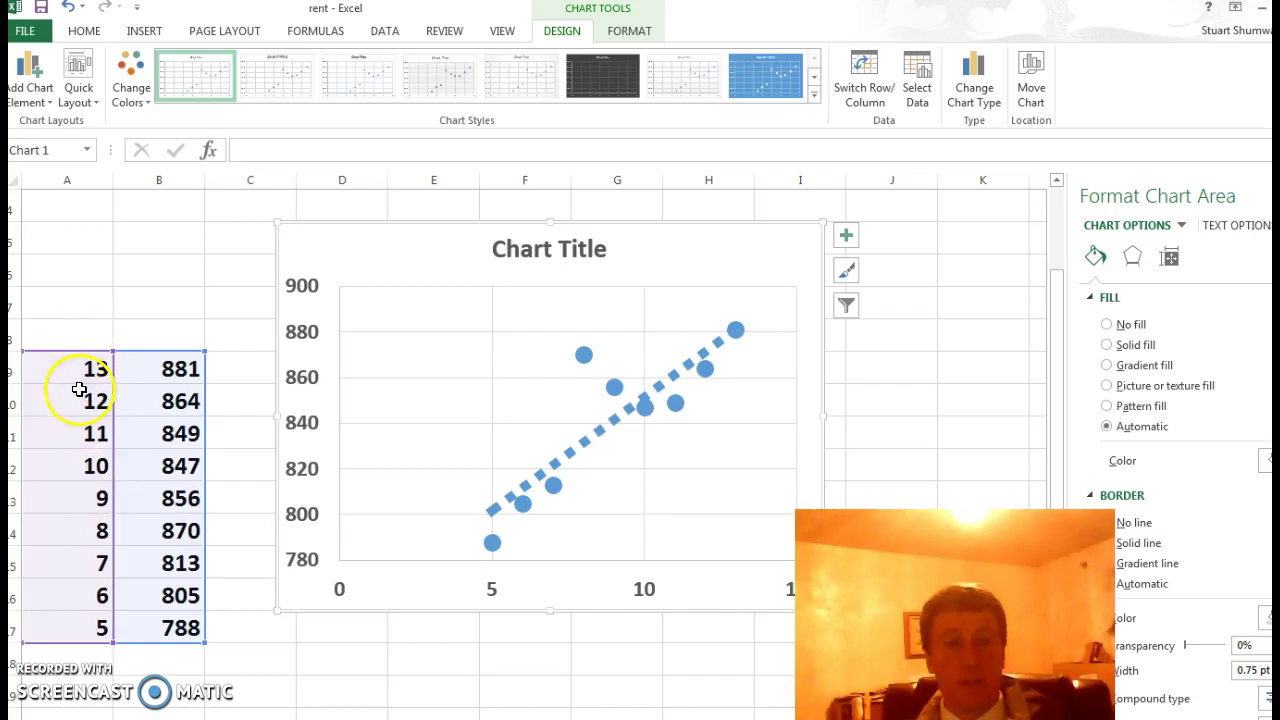
Step: Fill the column A series upward to 20 in cell A2 and extend the chart's data range to A2:B17
drag(86, 392, 105, 203)
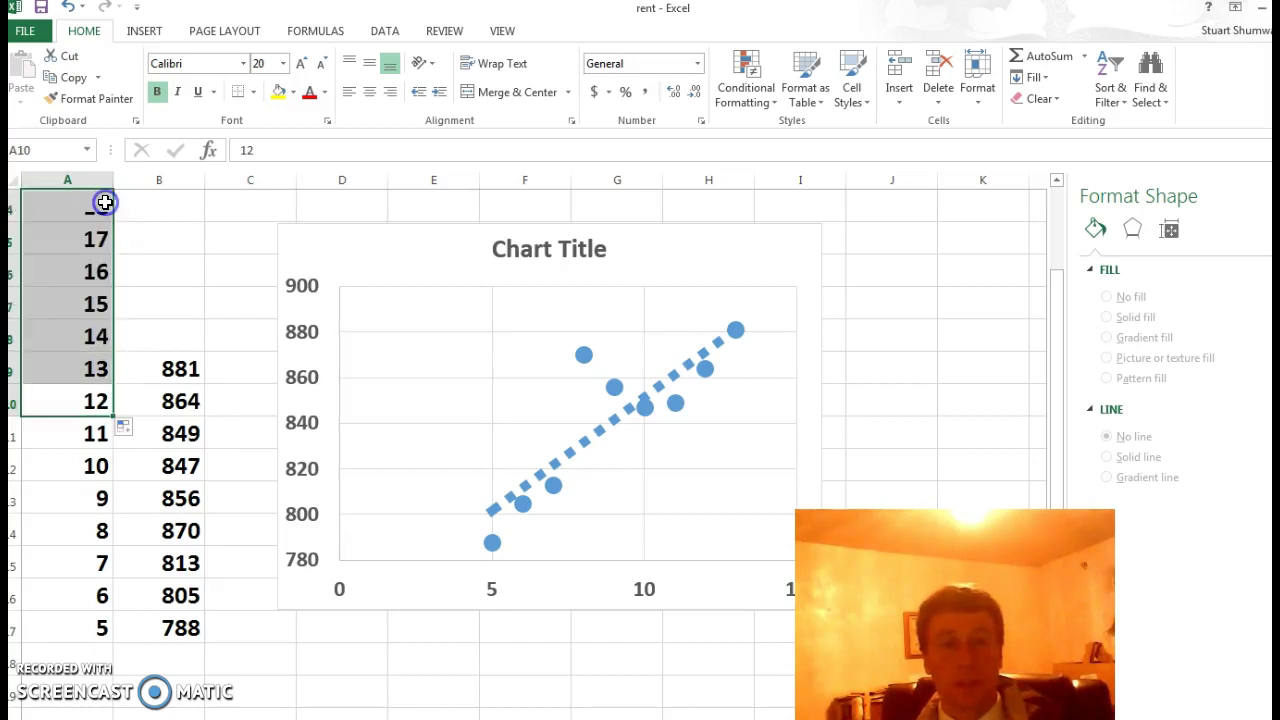
scroll(71, 372, up, 1)
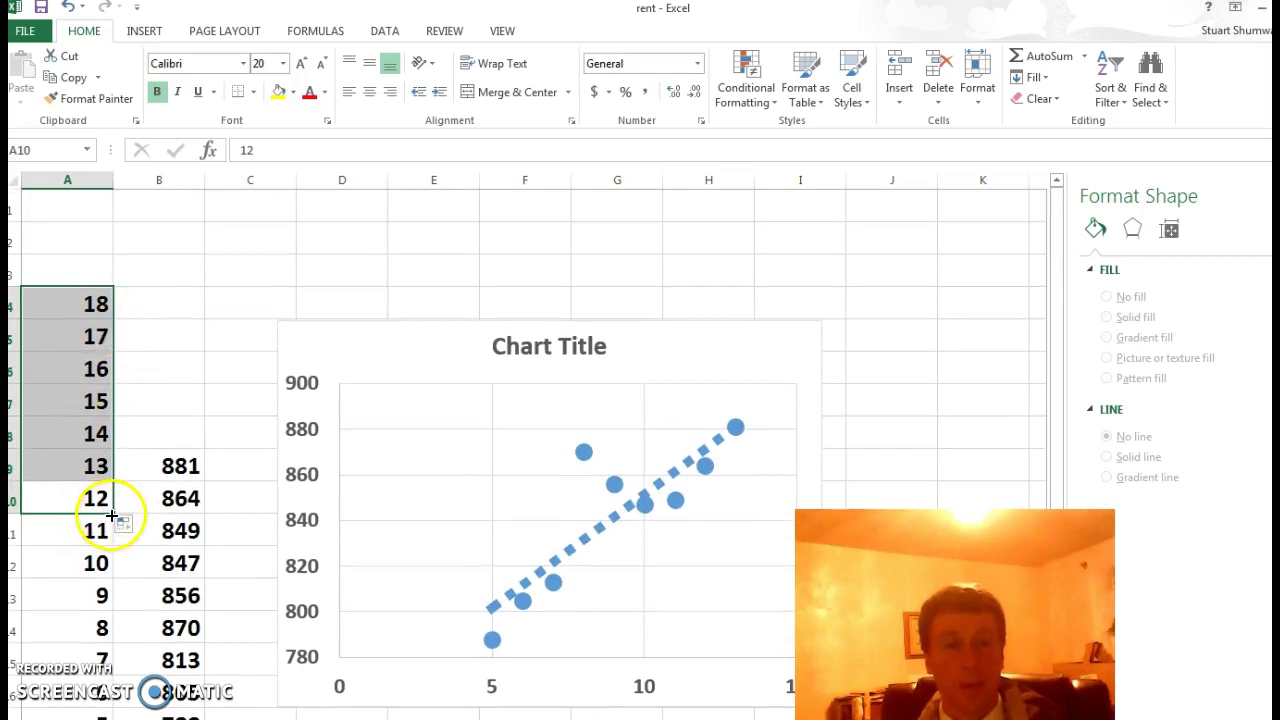
drag(113, 514, 105, 230)
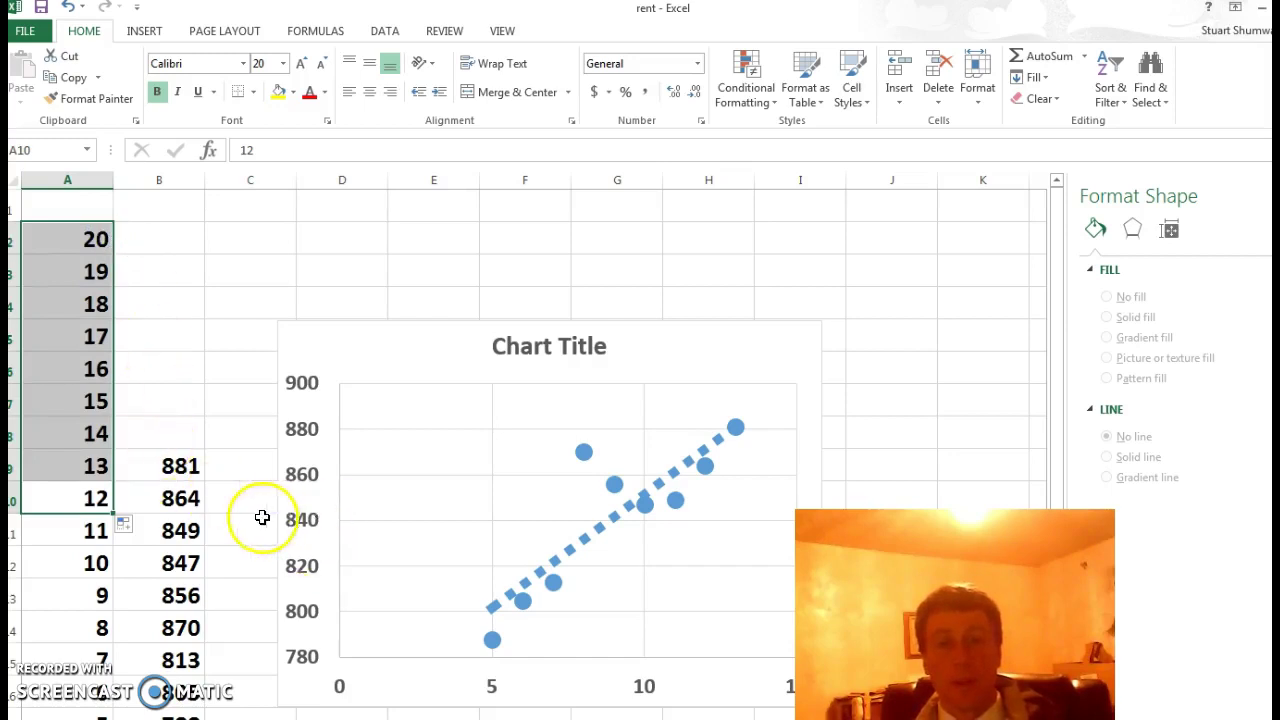
click(397, 354)
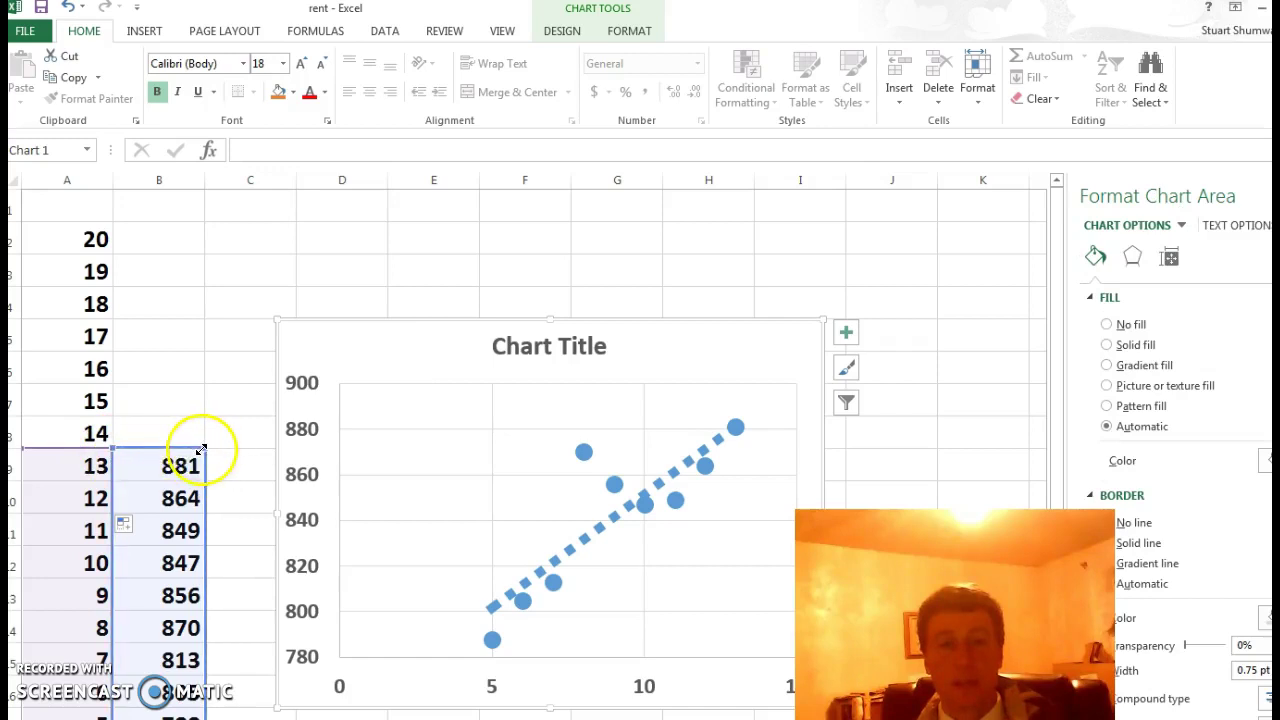
drag(201, 450, 204, 236)
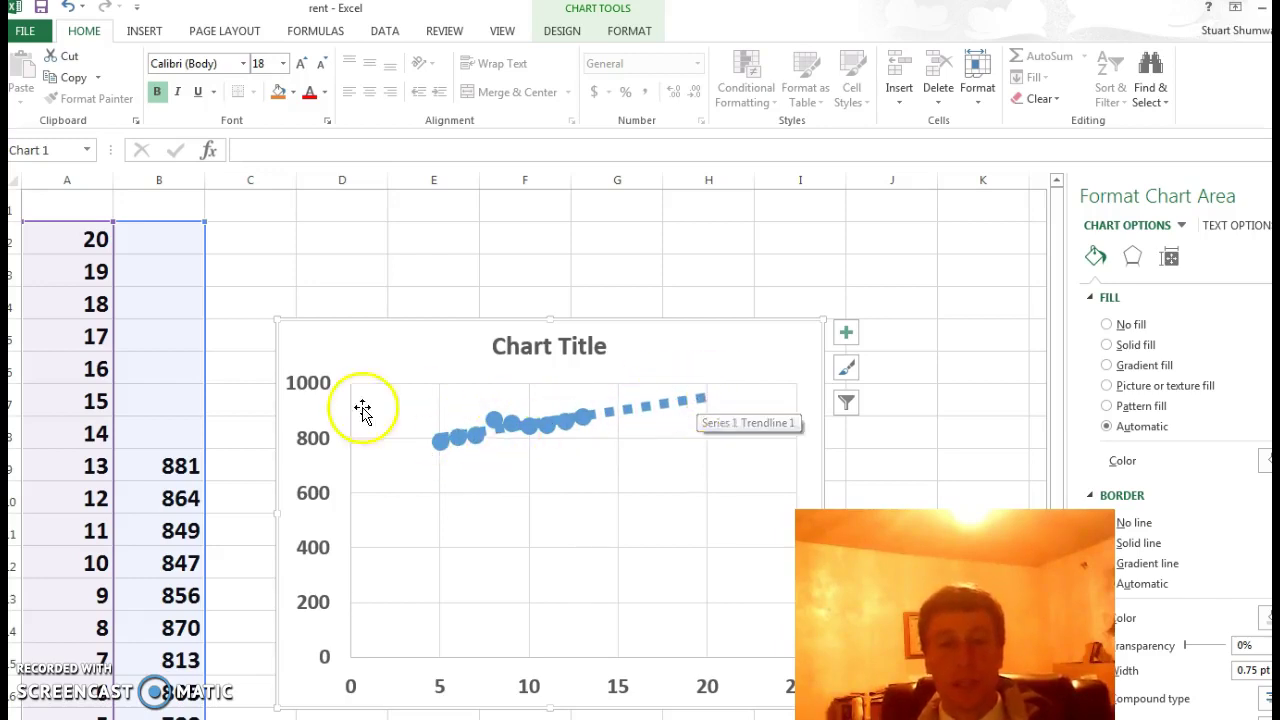
click(314, 440)
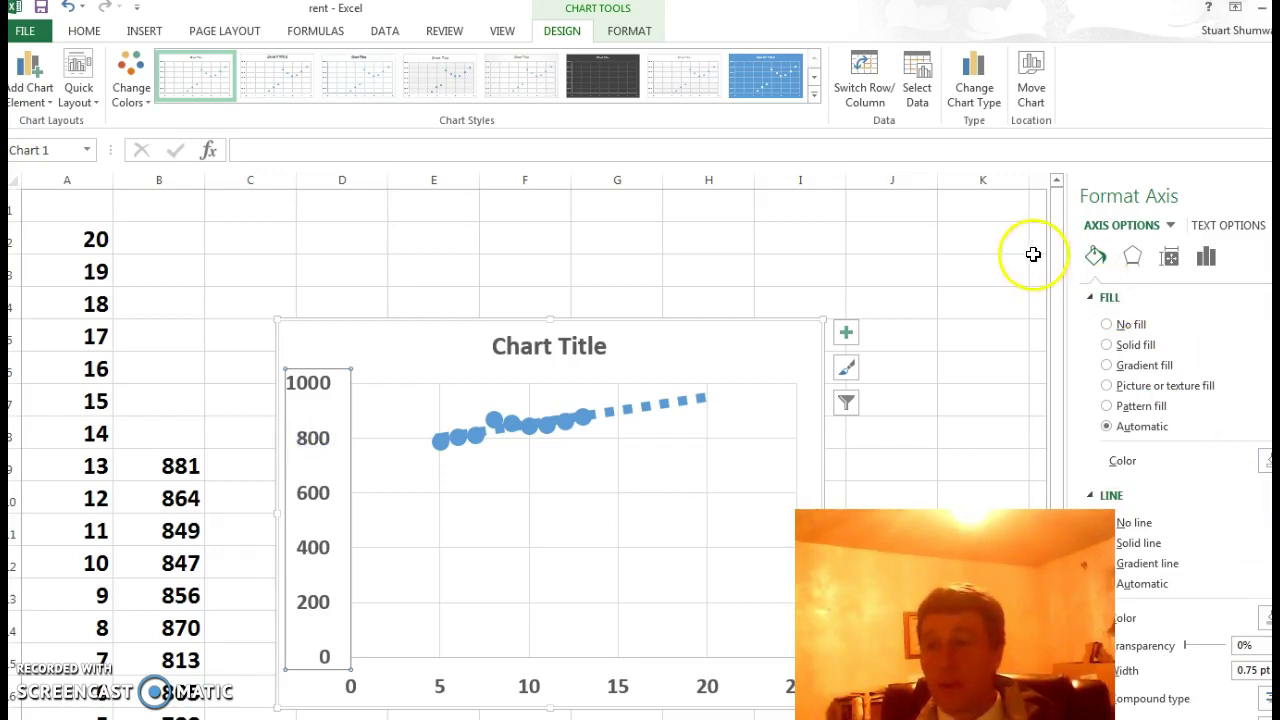
click(1130, 258)
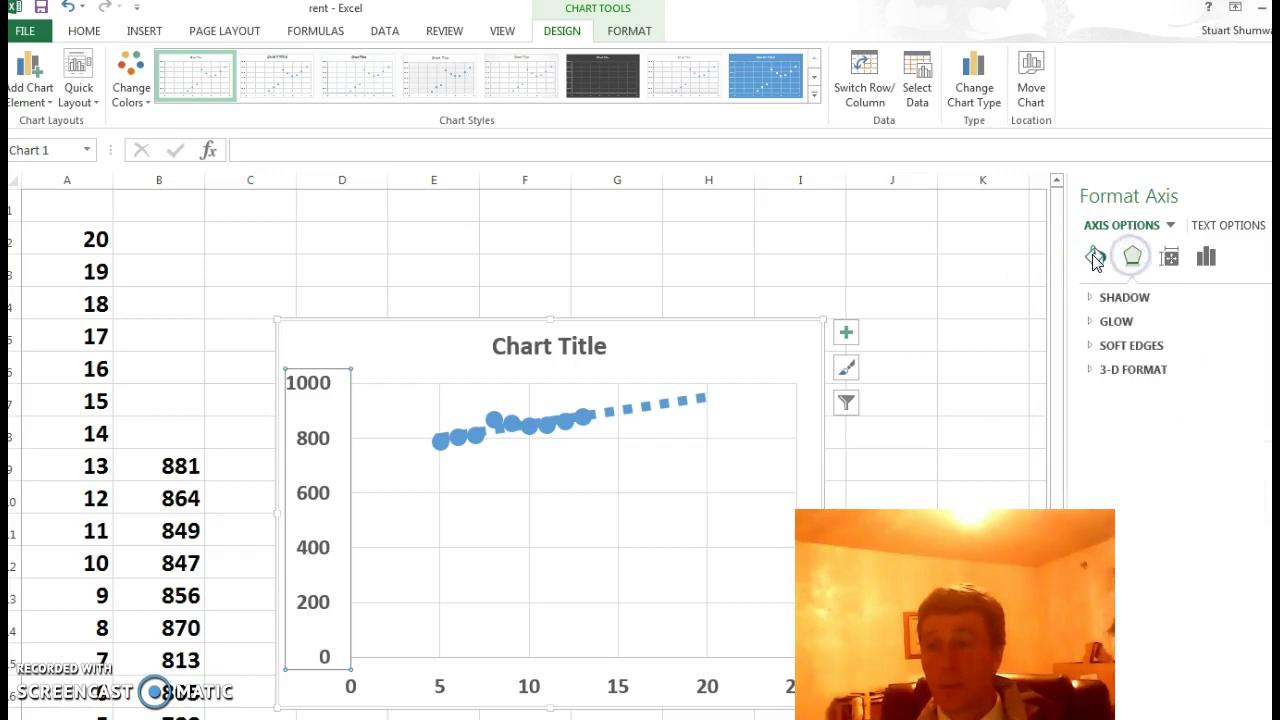
click(1095, 258)
click(834, 249)
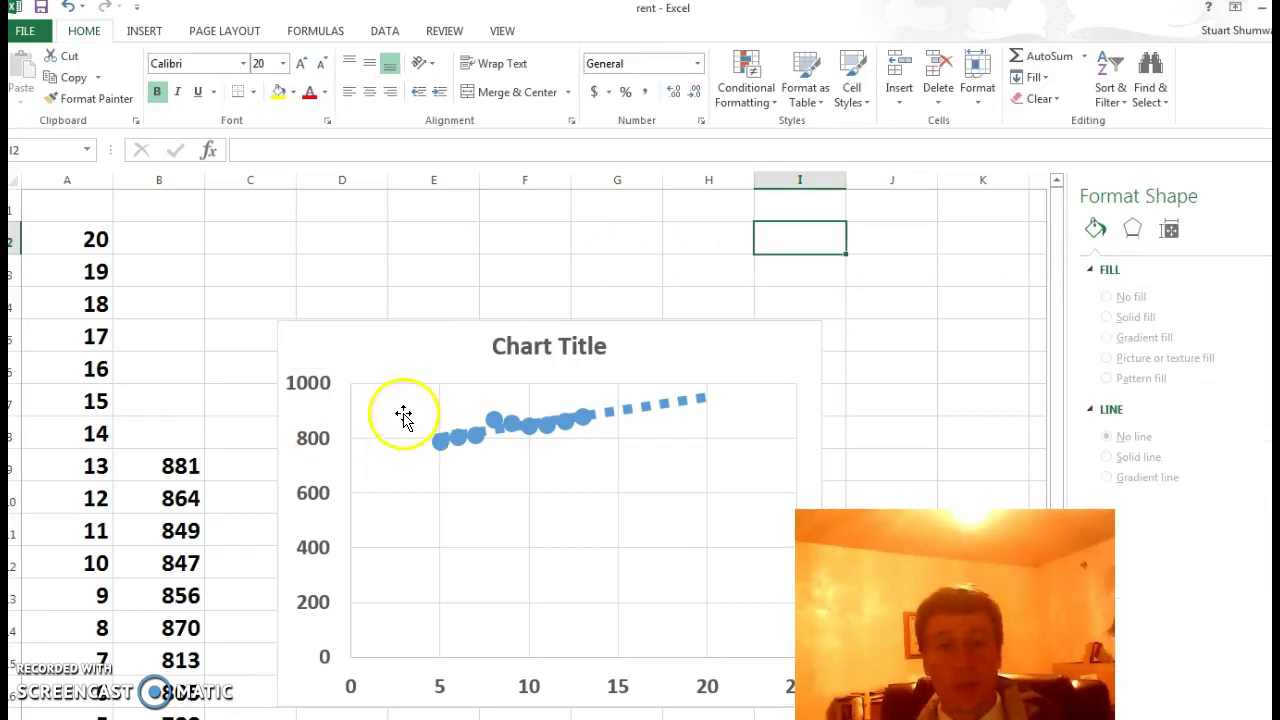
Step: Set the minimum bound of the chart's vertical axis to 750
click(315, 440)
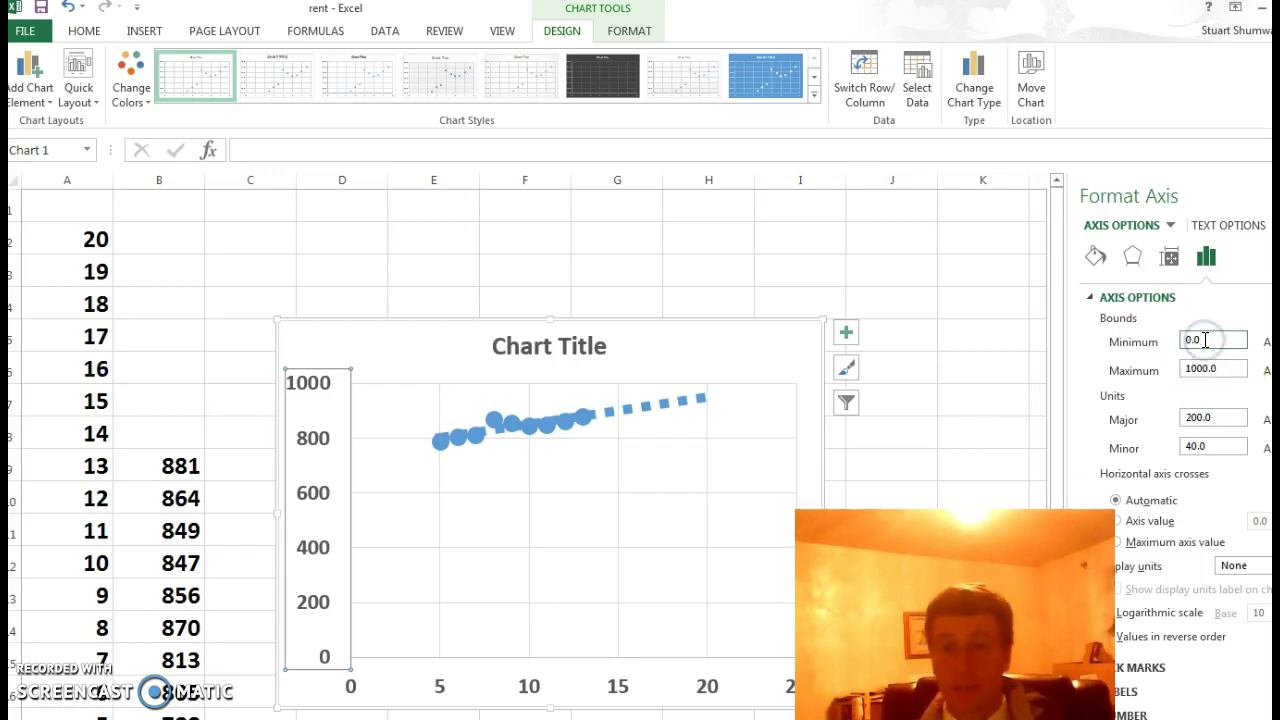
click(1205, 340)
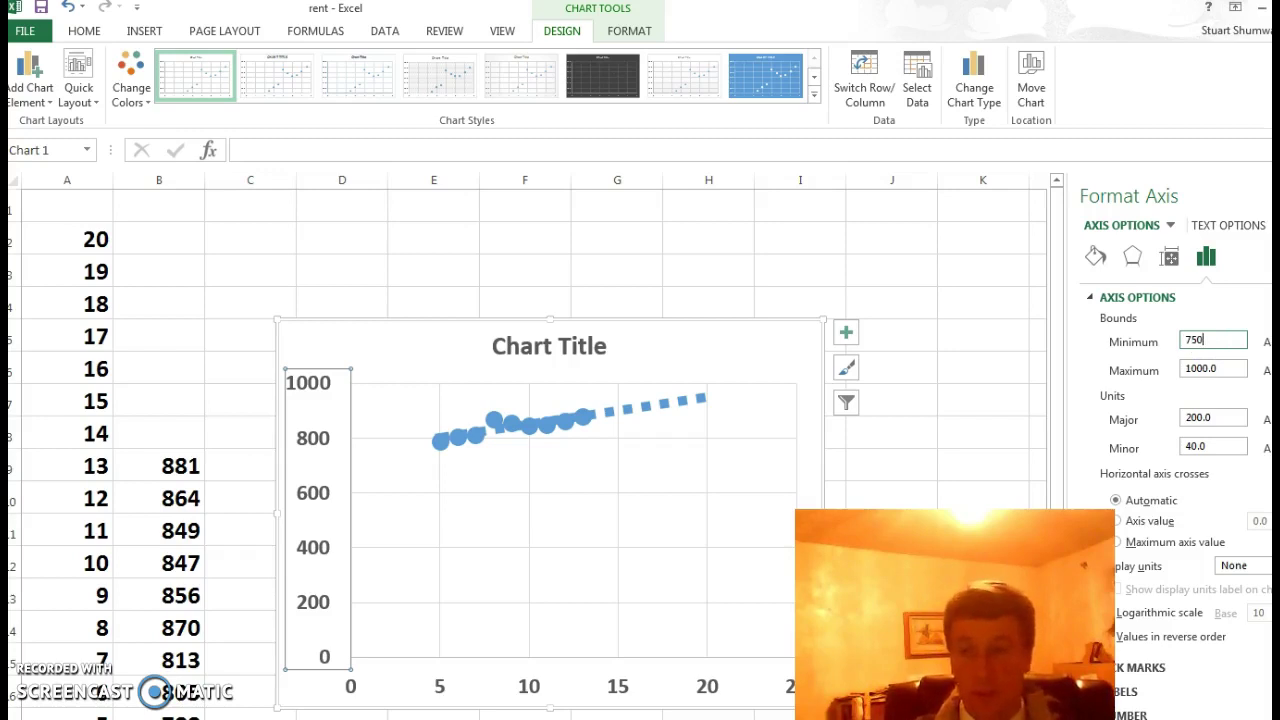
key(Return)
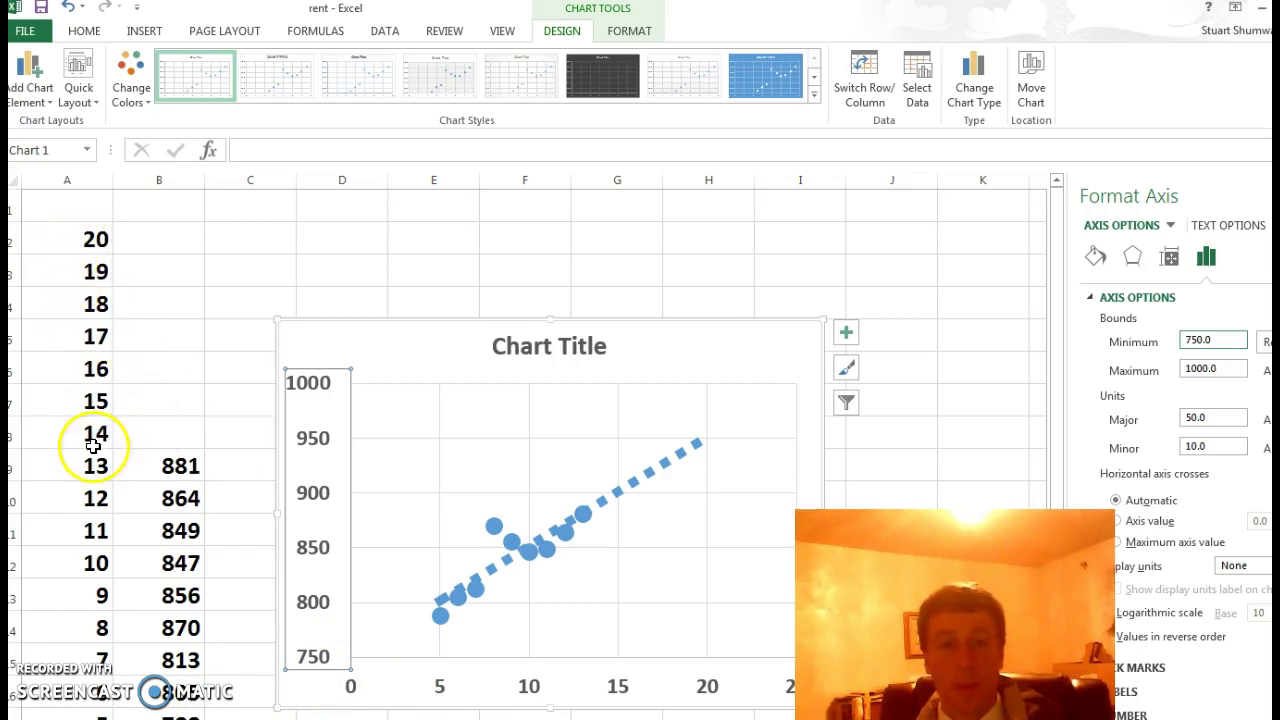
Step: Copy the data in A2:B17 and paste it as values starting at cell A2 of Sheet5
drag(77, 242, 160, 716)
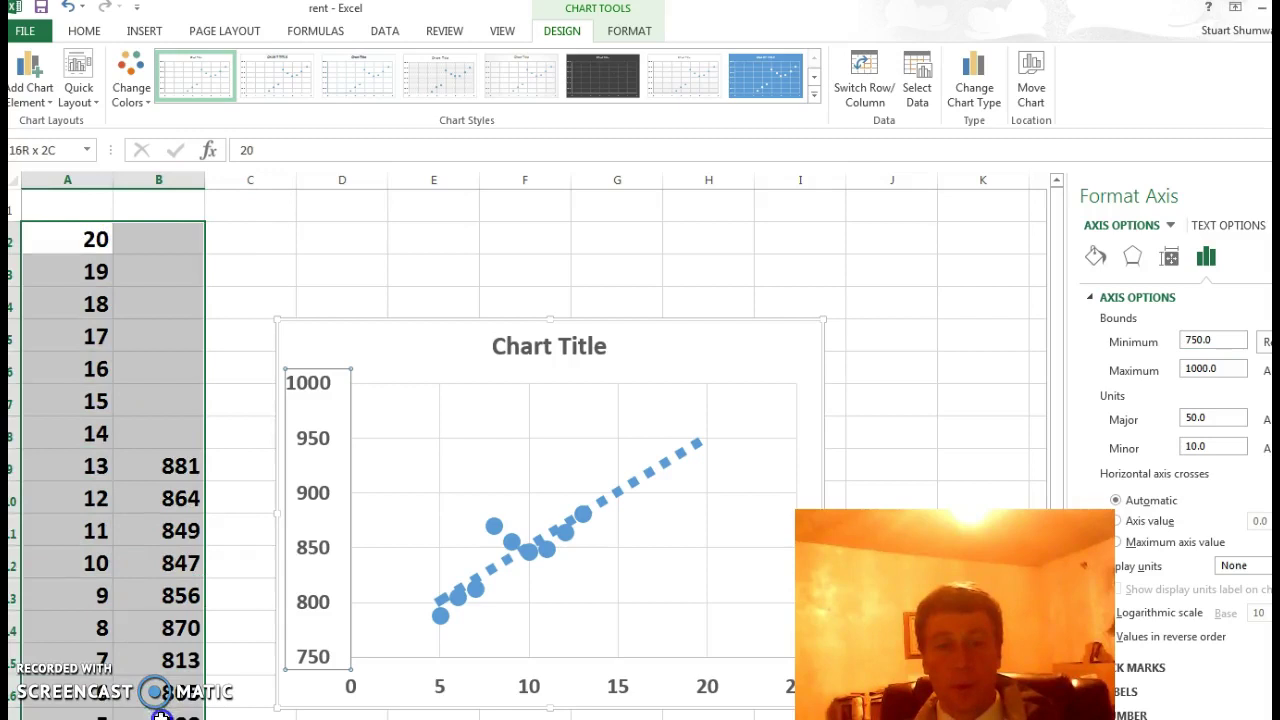
right_click(145, 365)
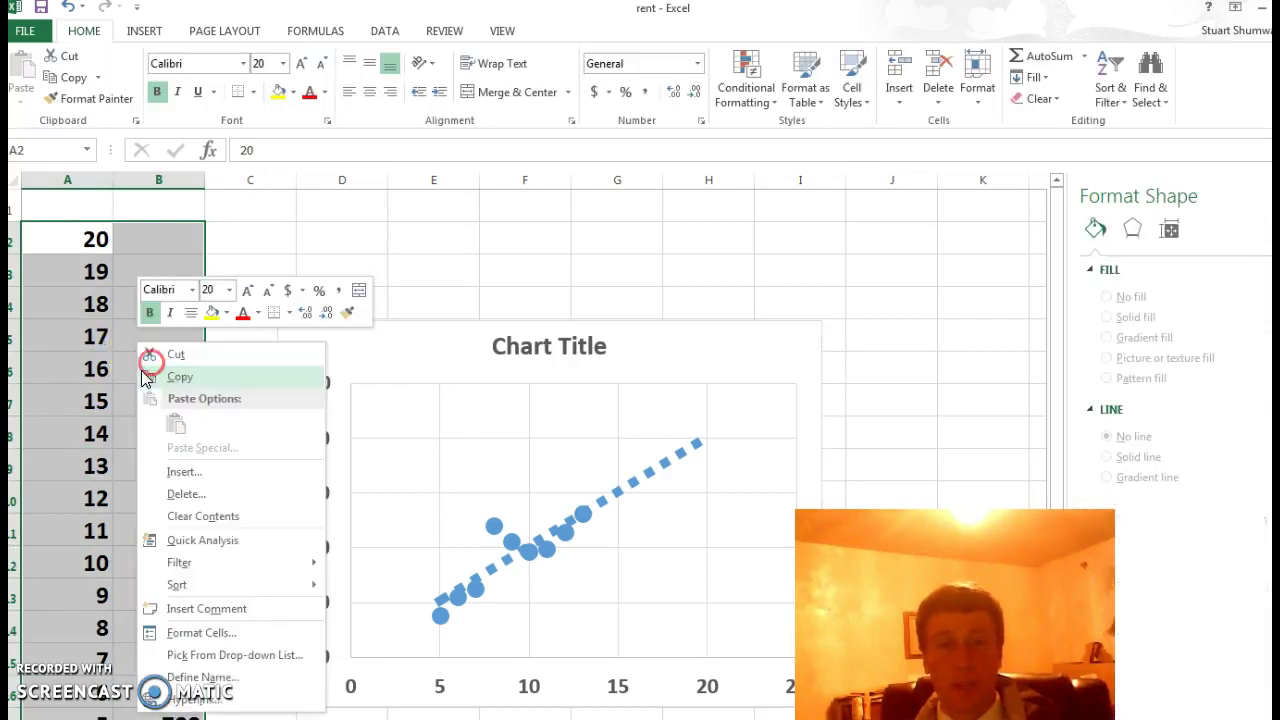
click(176, 380)
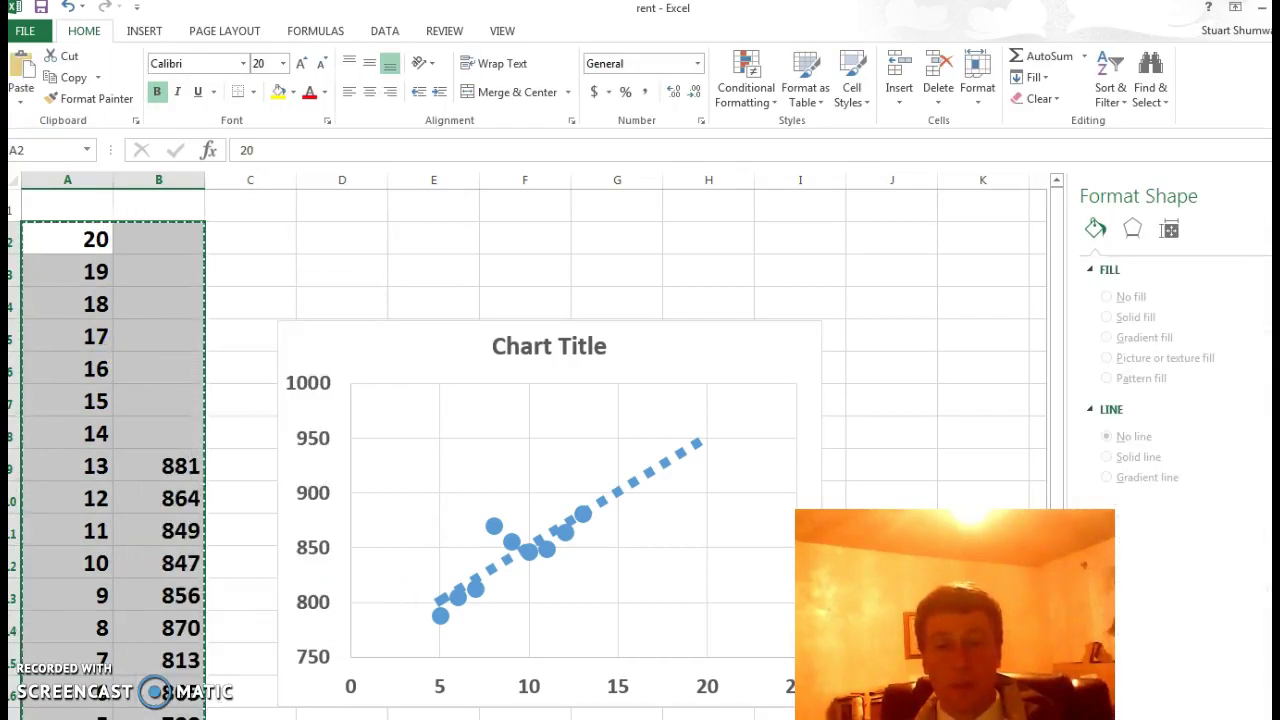
key(ctrl+Page_Down)
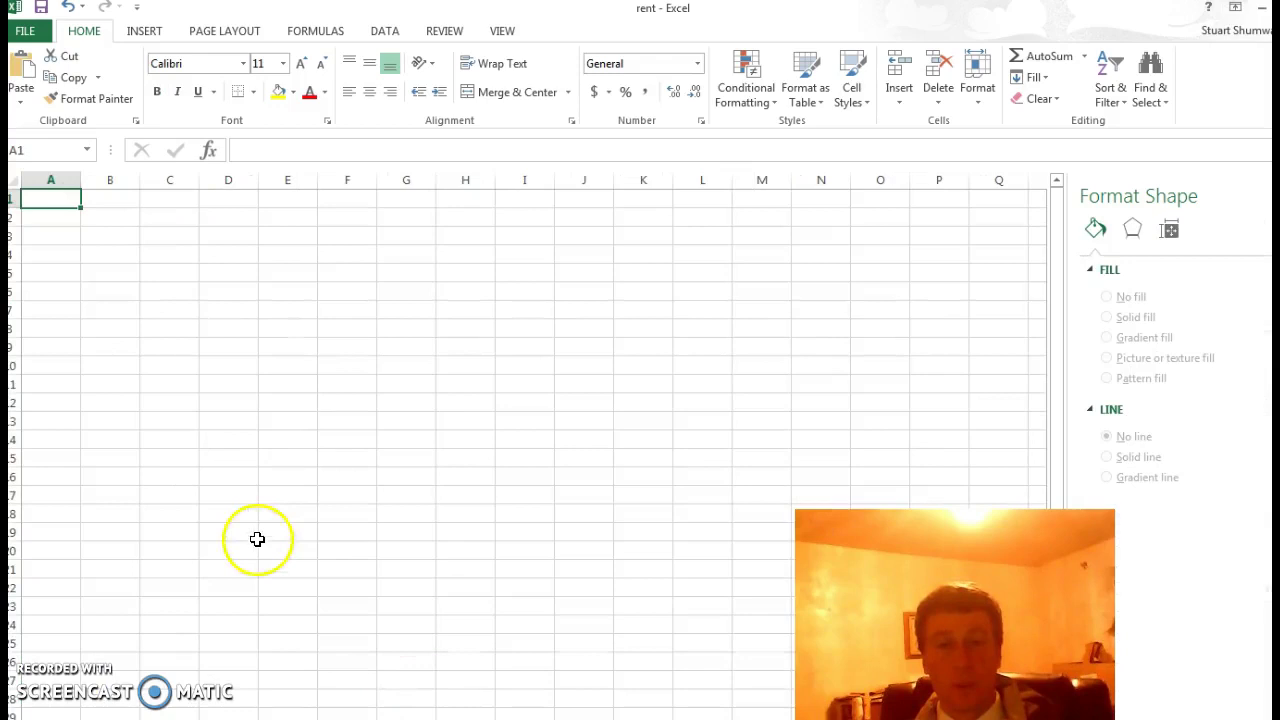
right_click(53, 217)
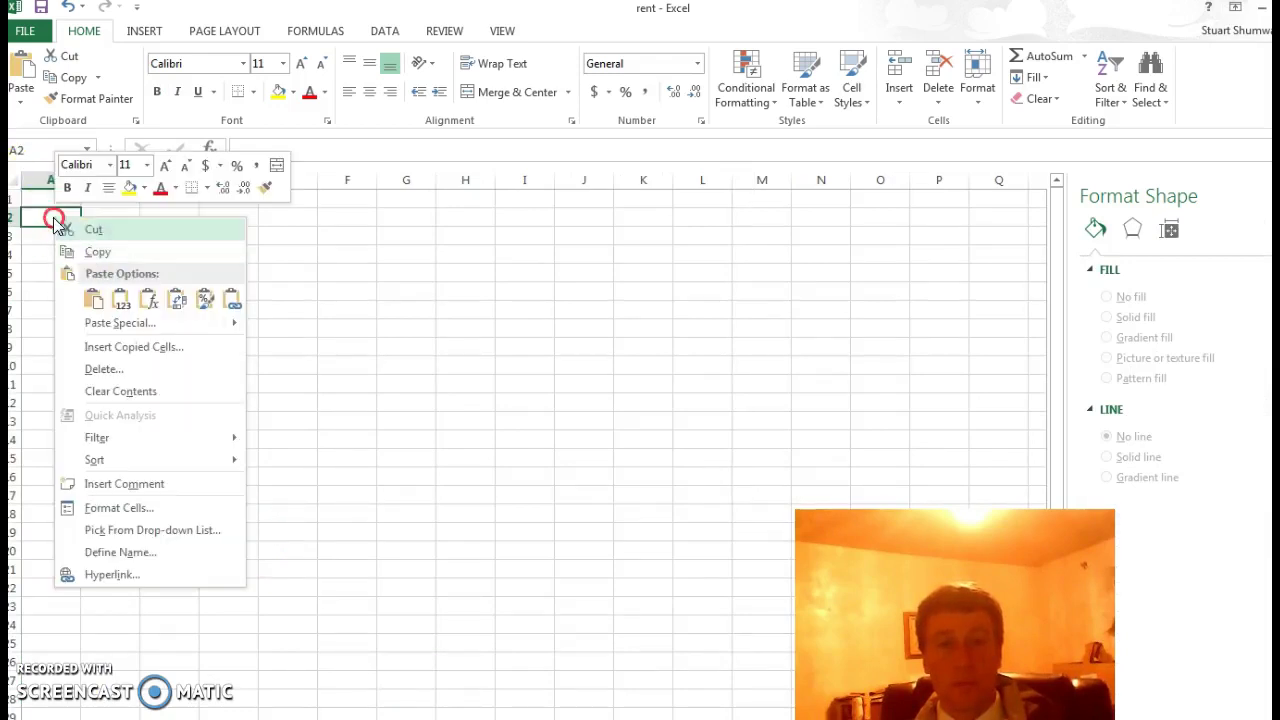
click(124, 298)
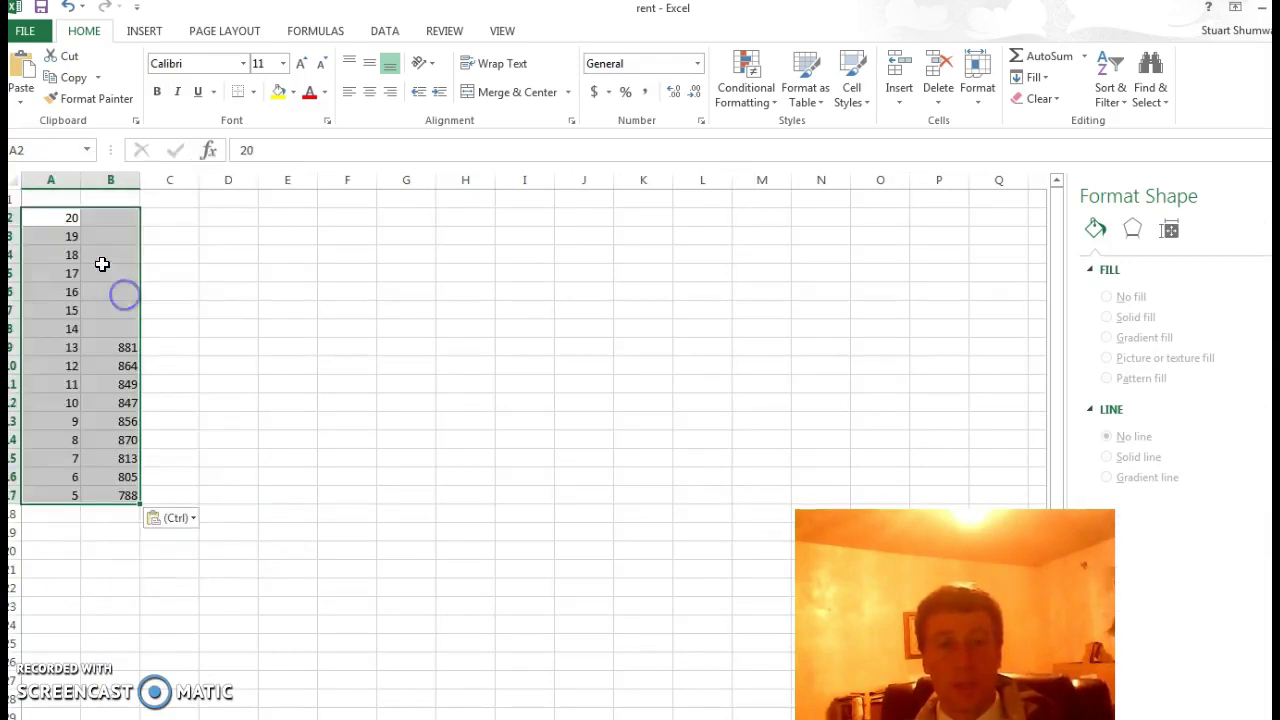
Step: Format all cells of the sheet with font size 20 and bold
click(16, 181)
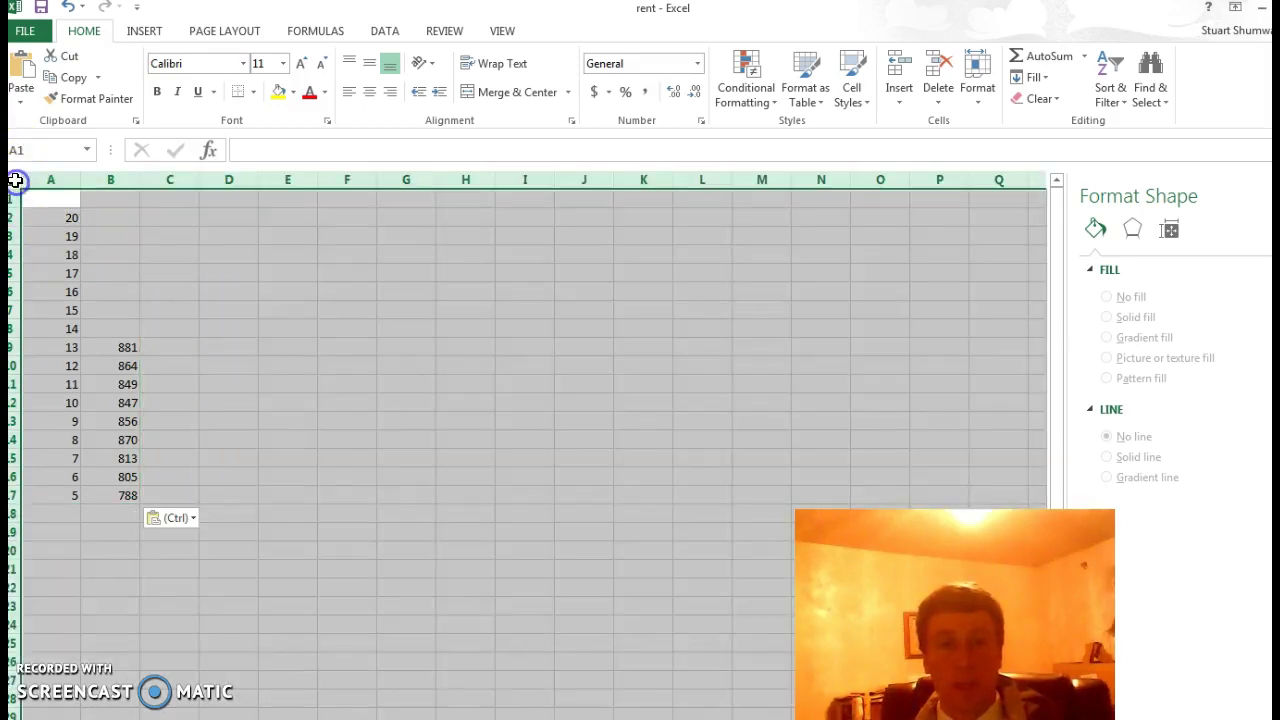
click(283, 64)
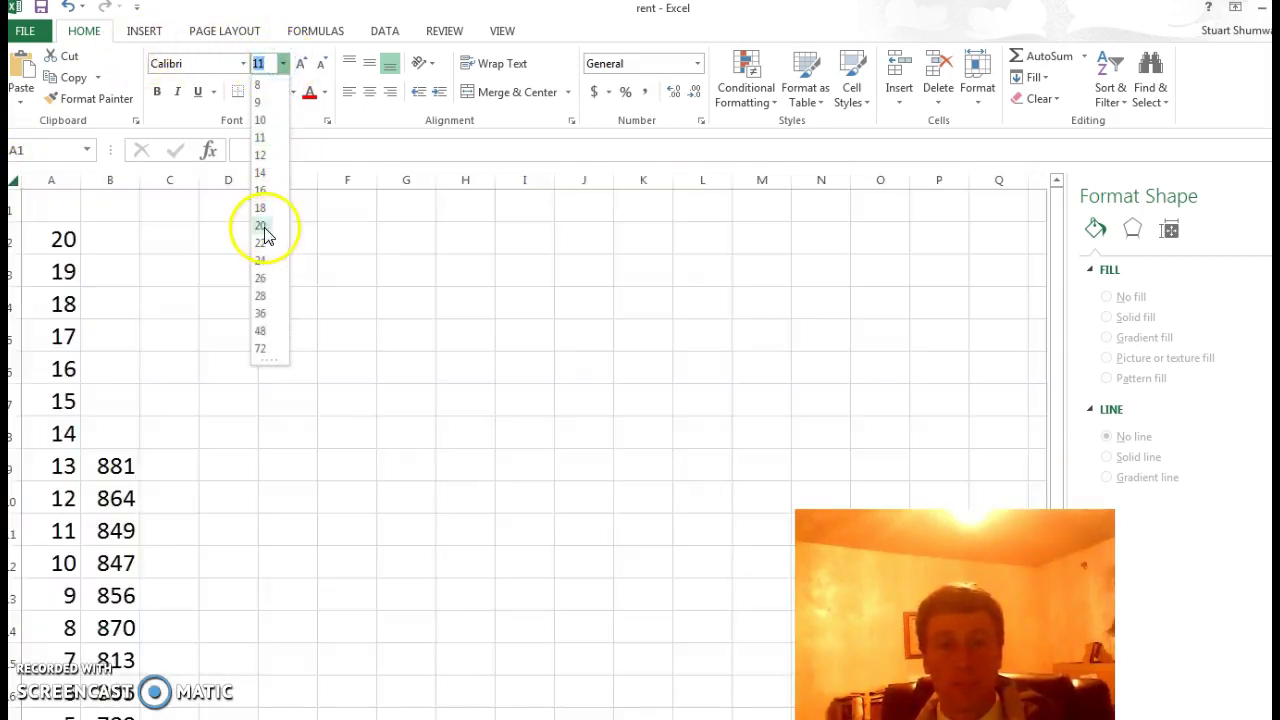
click(261, 220)
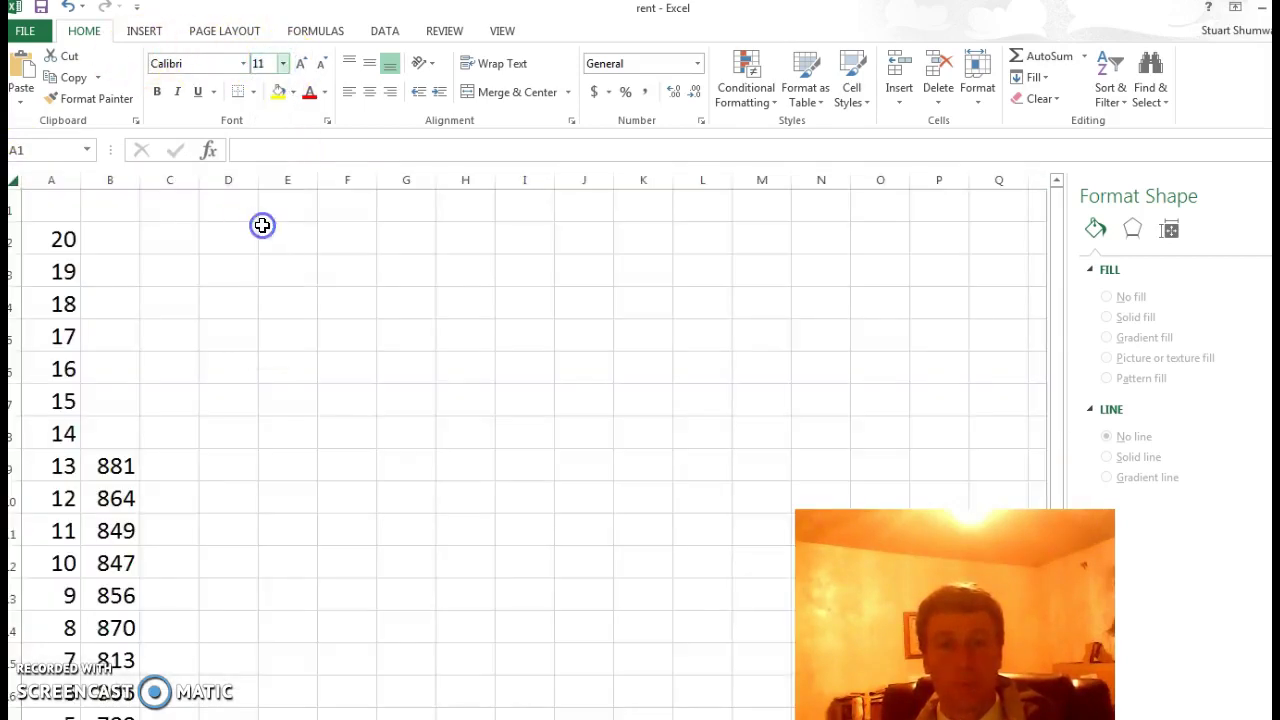
click(157, 91)
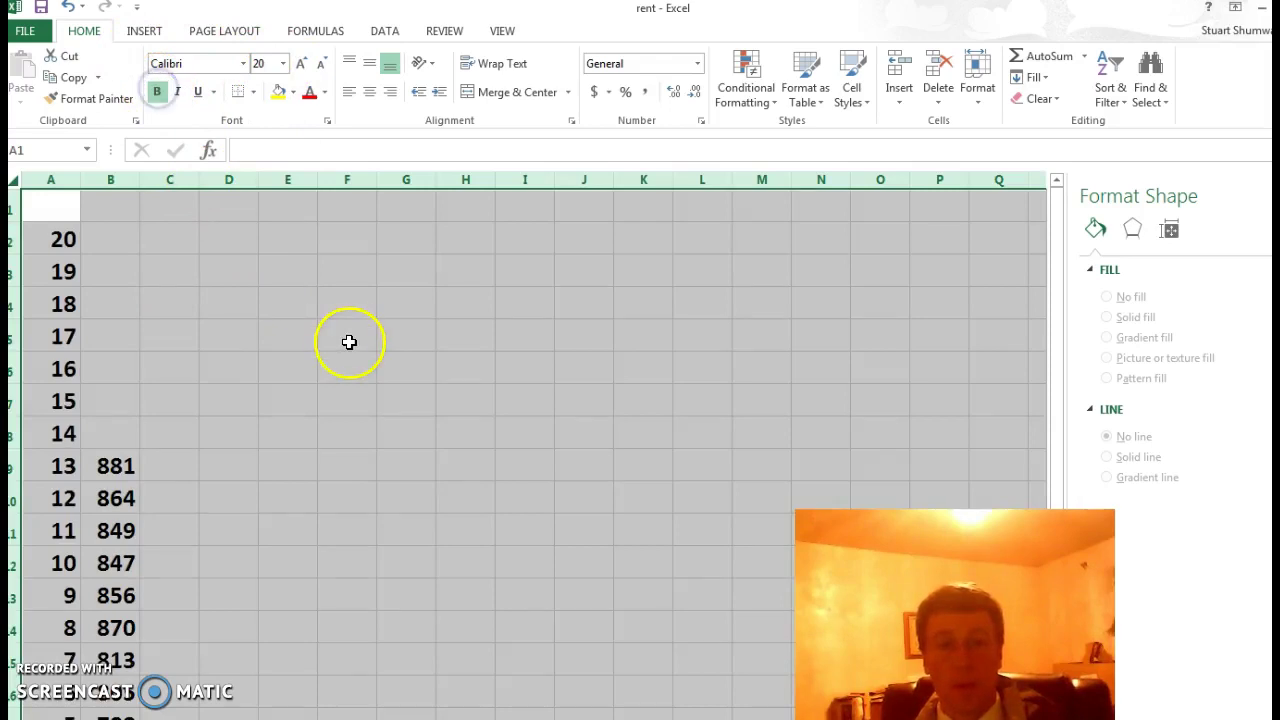
Step: Insert a scatter chart of the pasted data in A9:B17 on Sheet5
drag(63, 468, 115, 705)
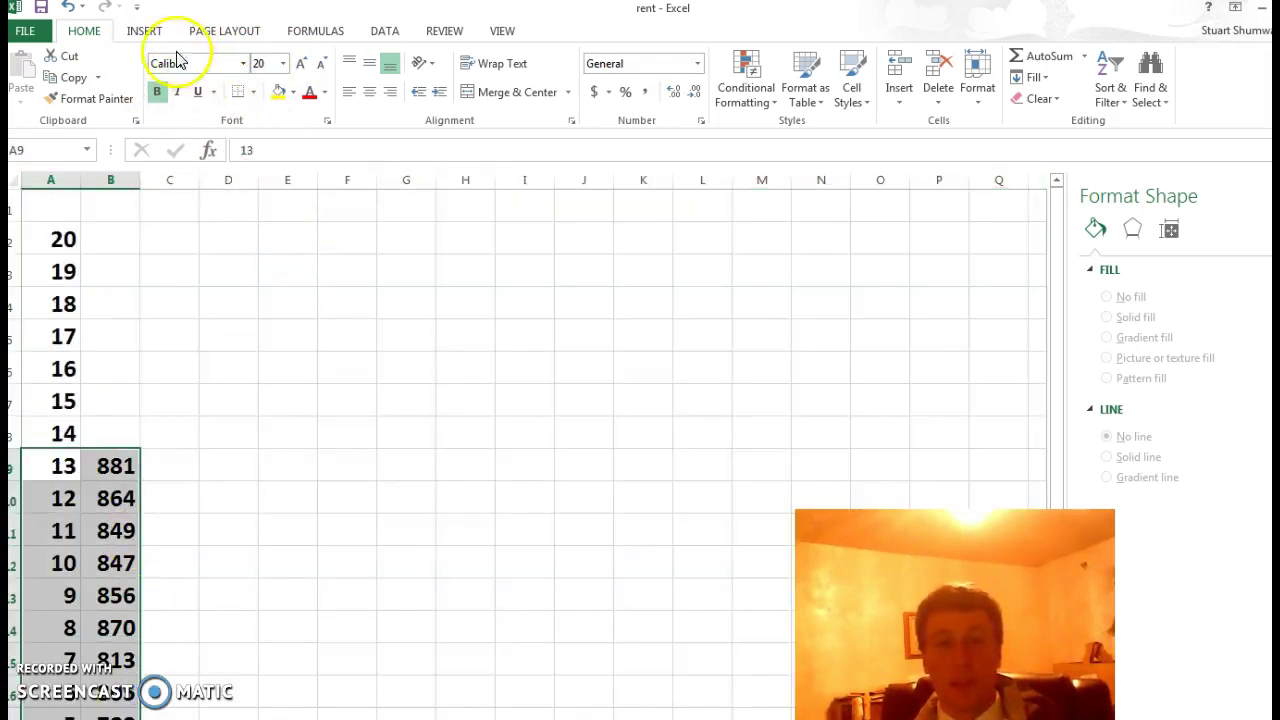
click(144, 32)
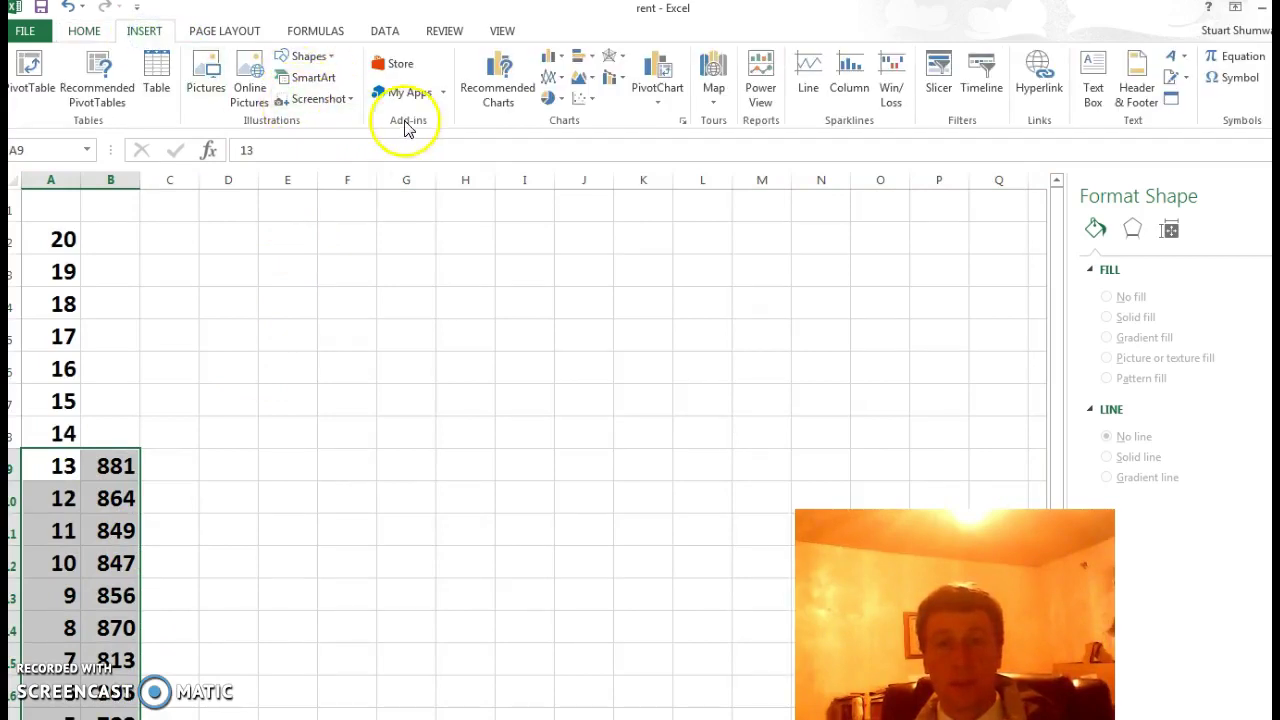
click(580, 99)
click(595, 158)
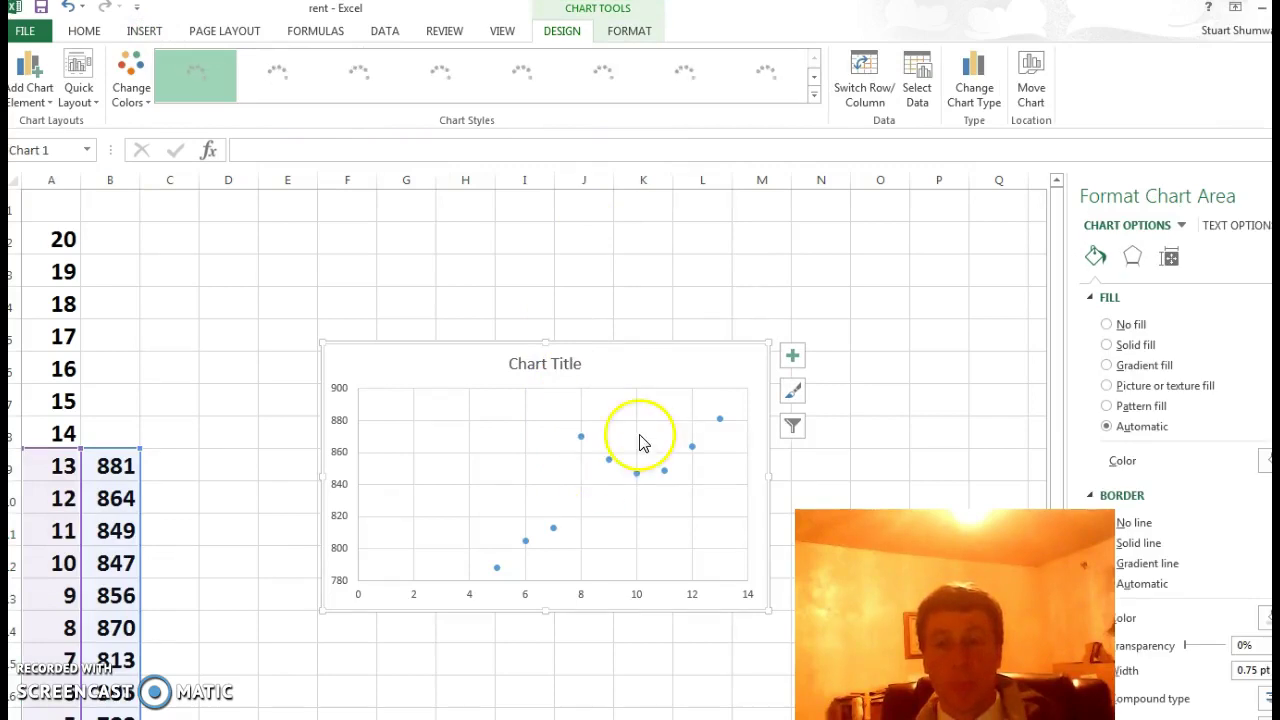
Step: Add a trendline to the rent data series in the scatter chart and set its type to Exponential
click(663, 471)
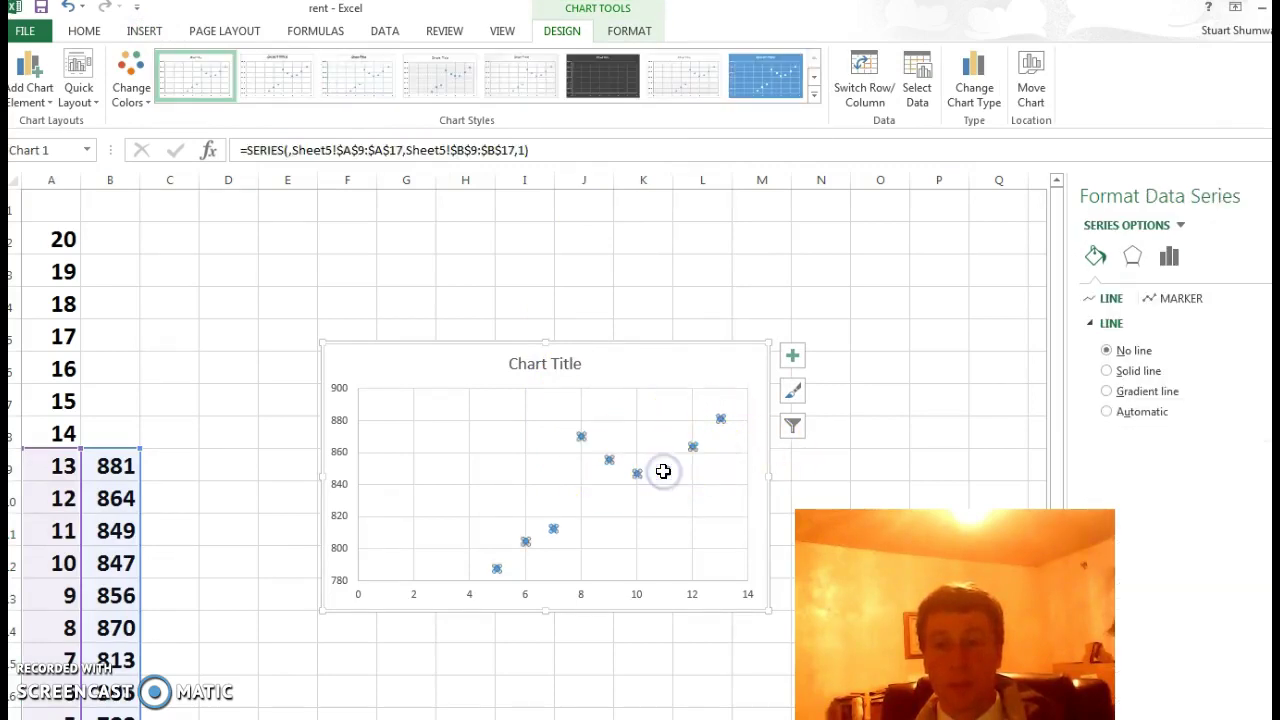
right_click(663, 471)
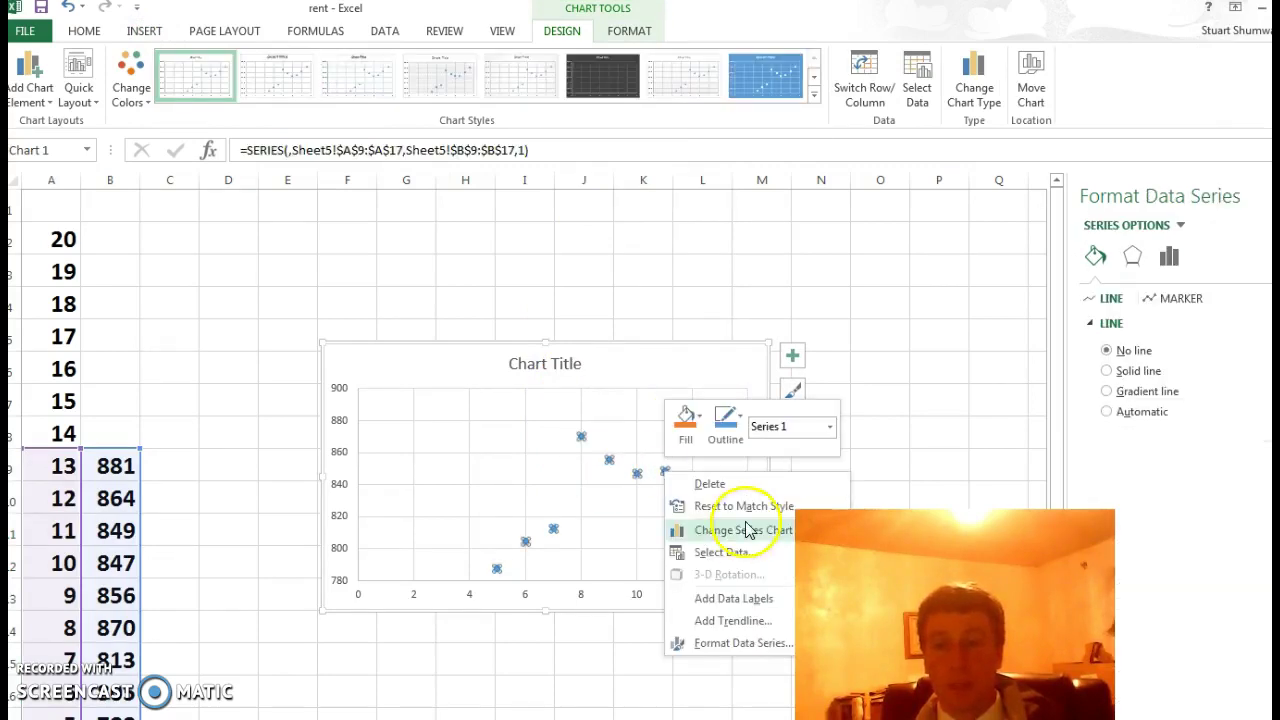
click(731, 621)
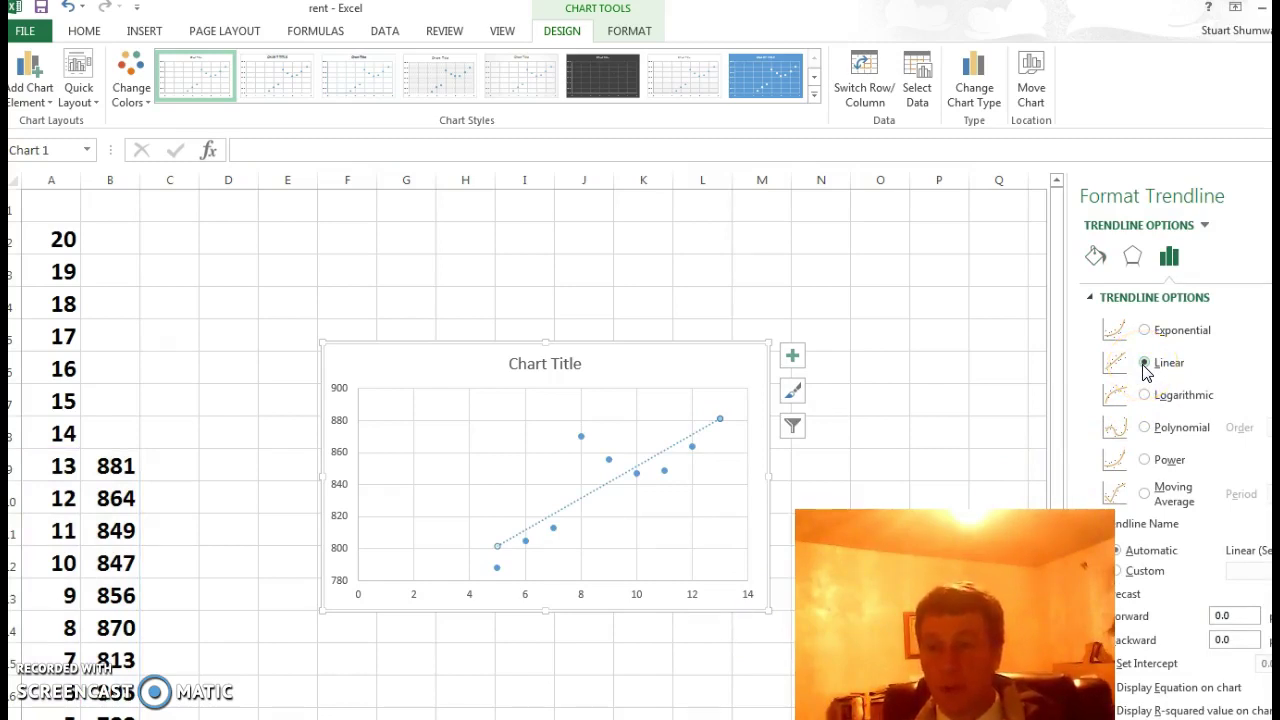
click(1145, 331)
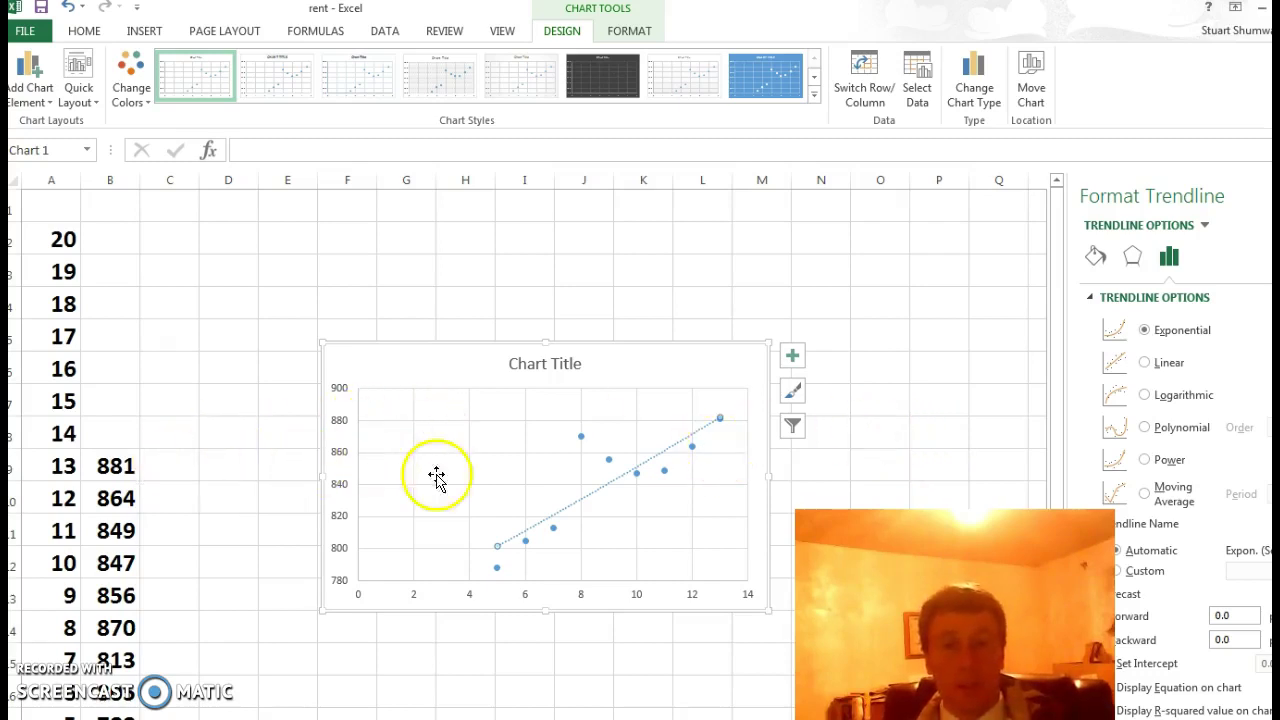
Step: Set the font size of the whole chart's text to 18
click(380, 363)
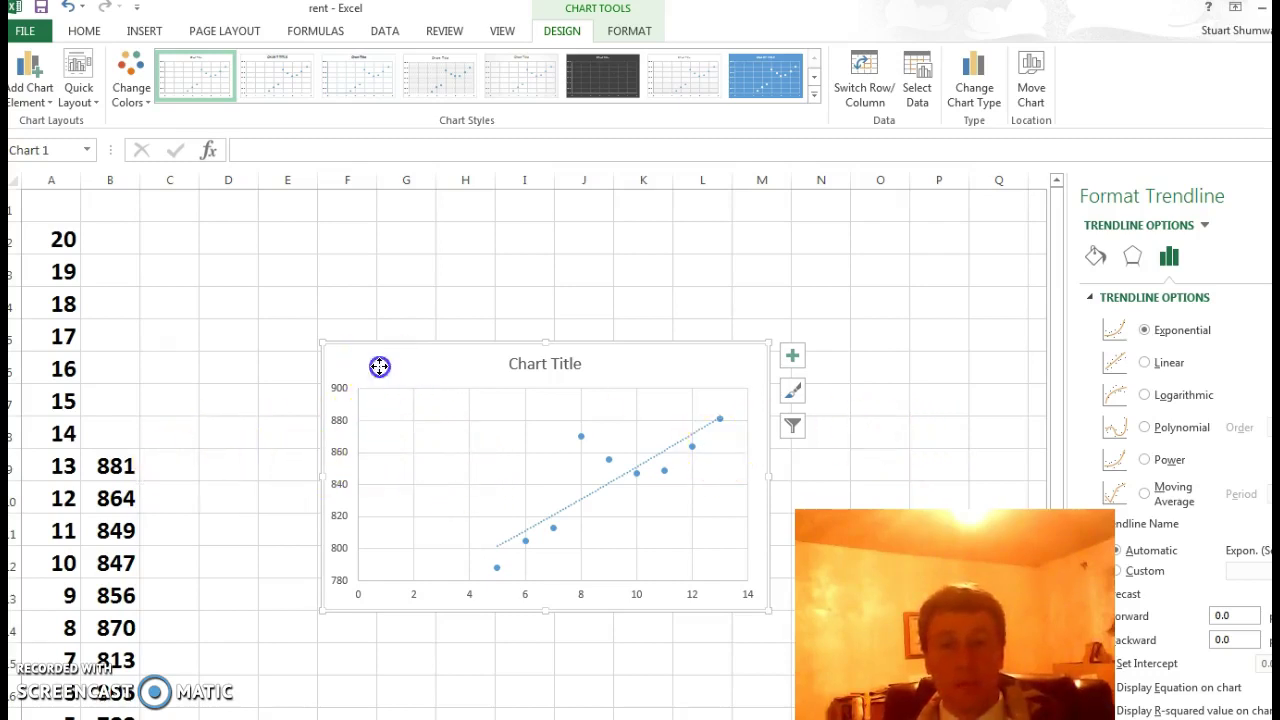
click(76, 34)
click(284, 63)
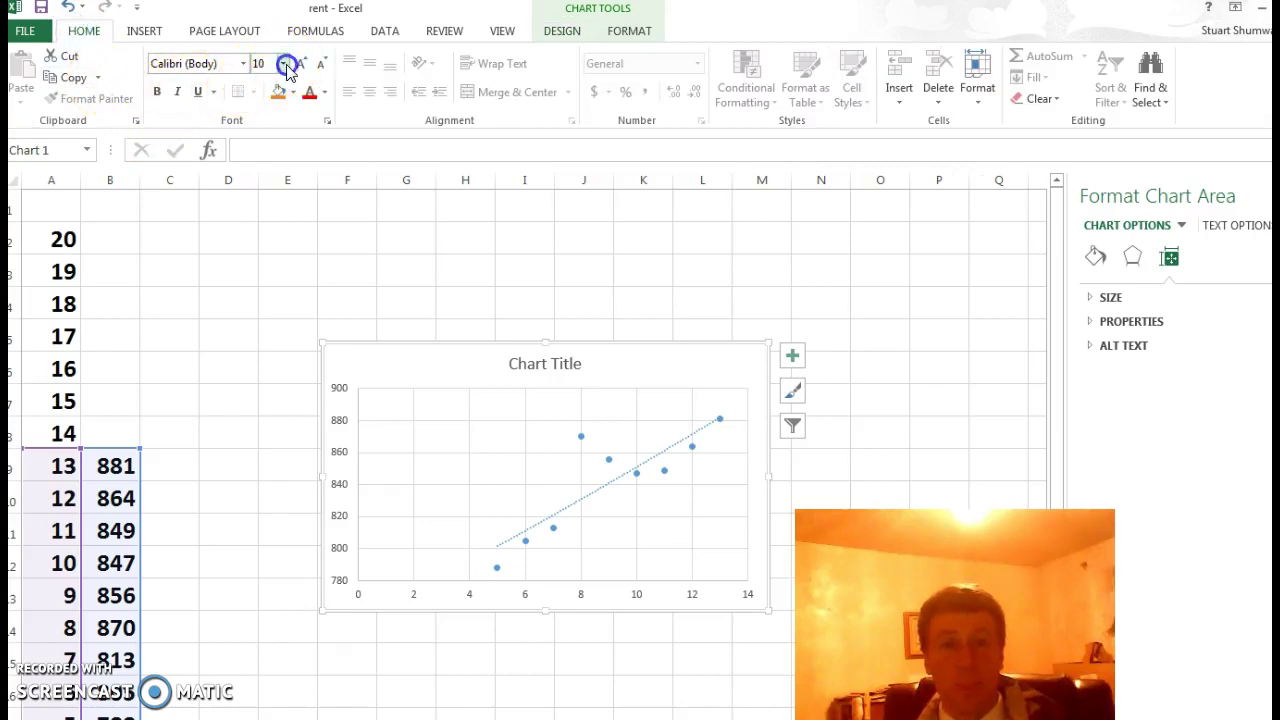
click(260, 208)
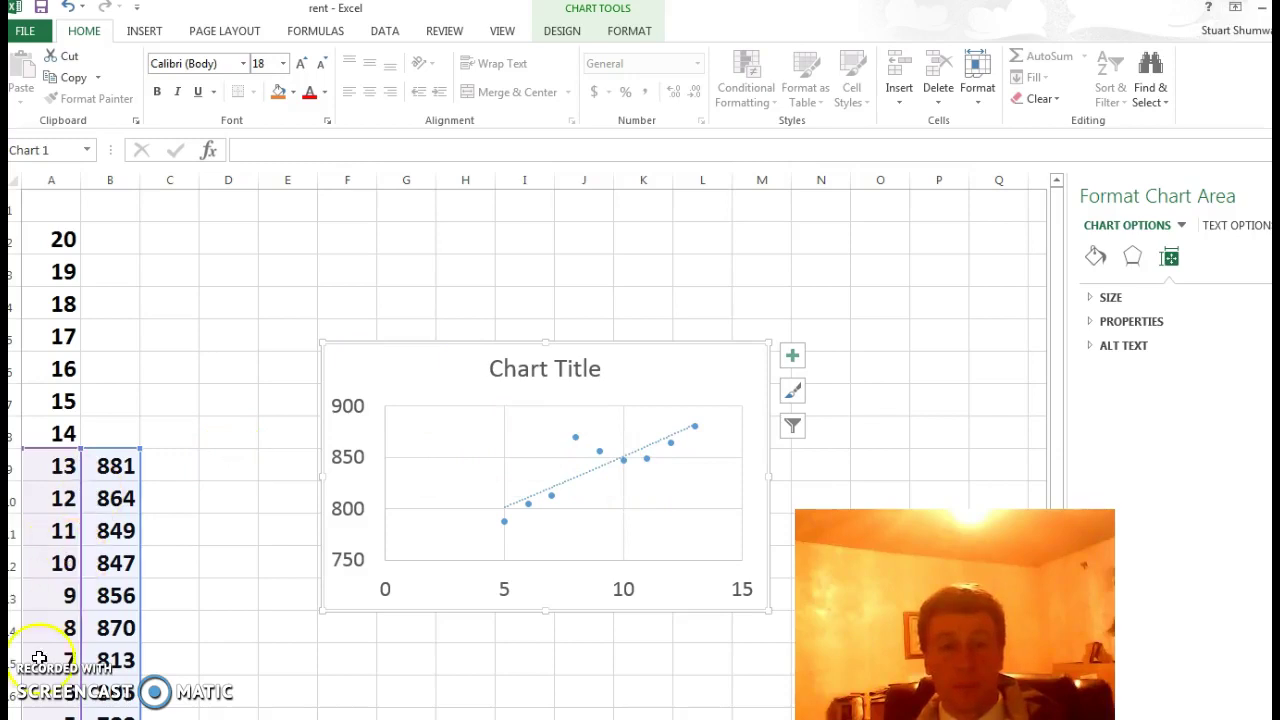
Step: Extend the chart's source data range up to row 2 so that it covers A2:B17
click(450, 470)
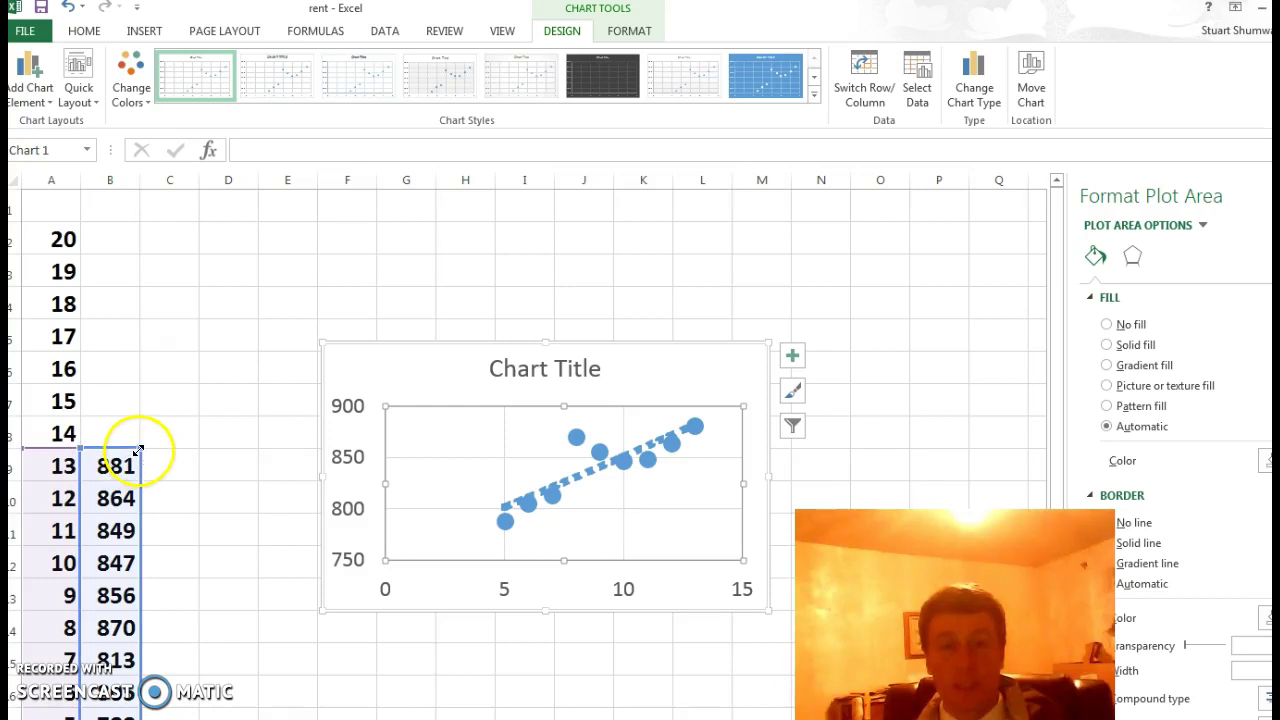
drag(139, 450, 137, 235)
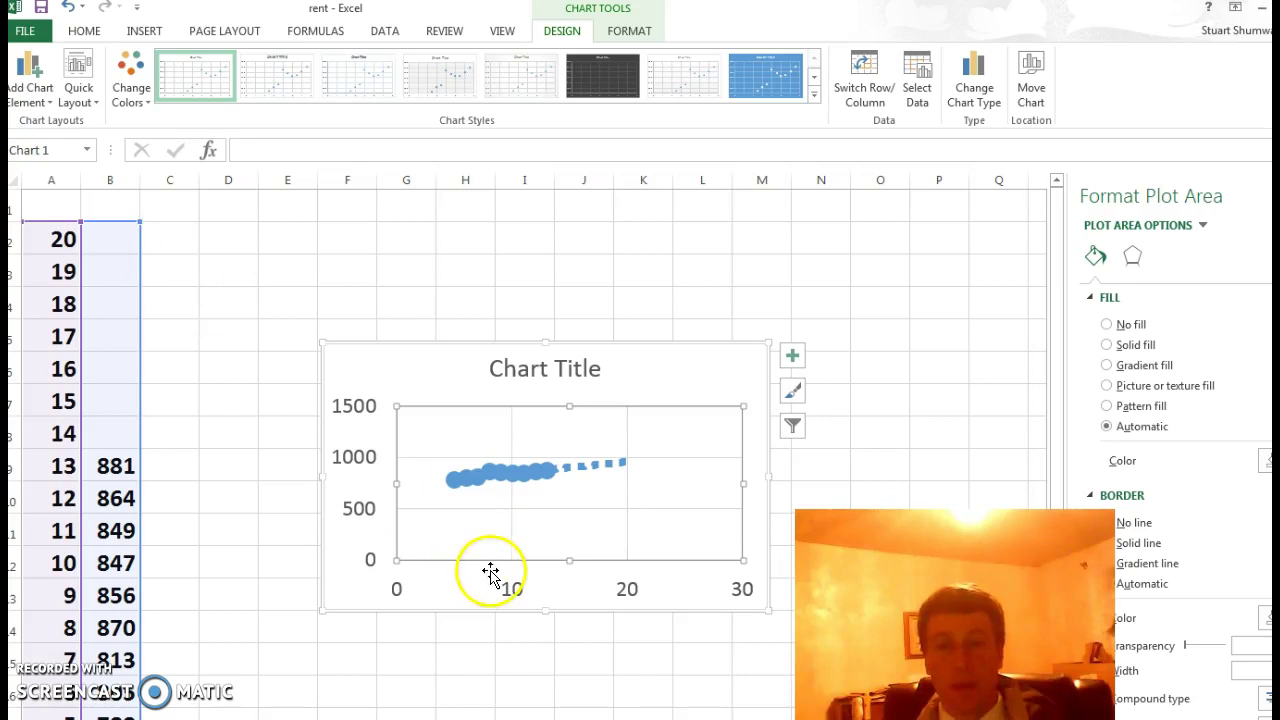
Step: Set the bounds of the chart's vertical axis to a minimum of 750 and a maximum of 1000
click(355, 458)
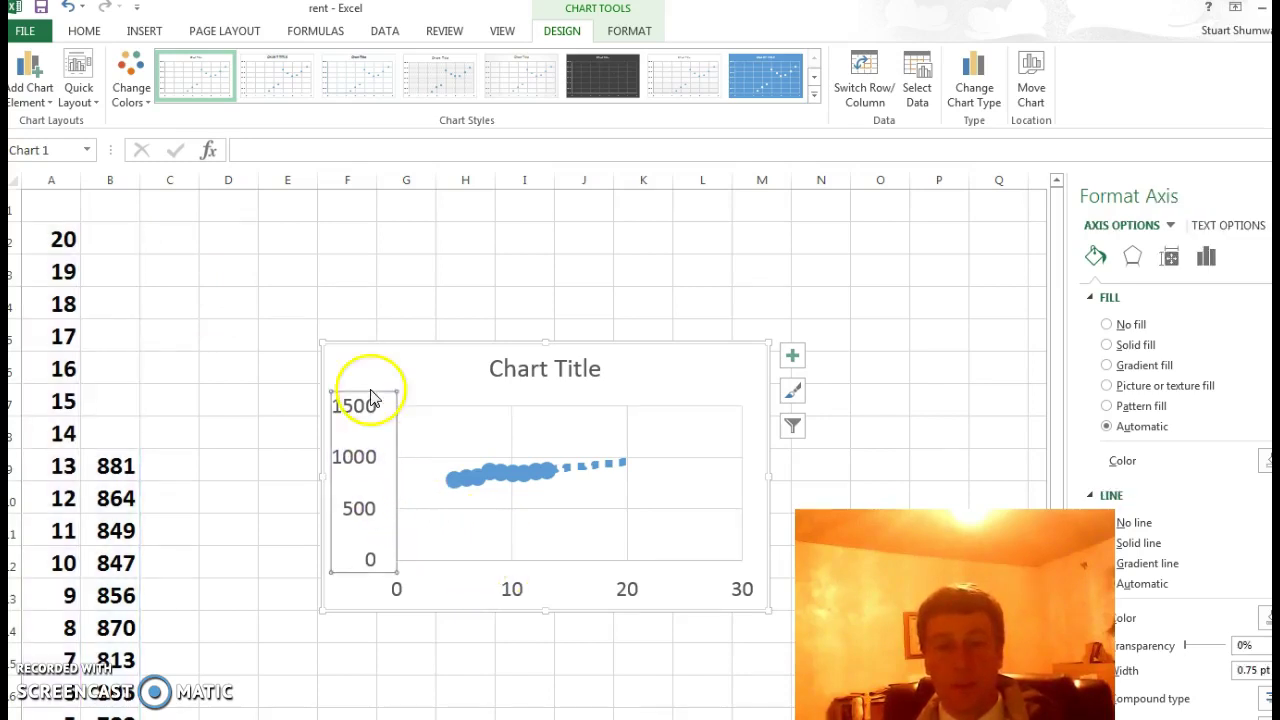
click(275, 345)
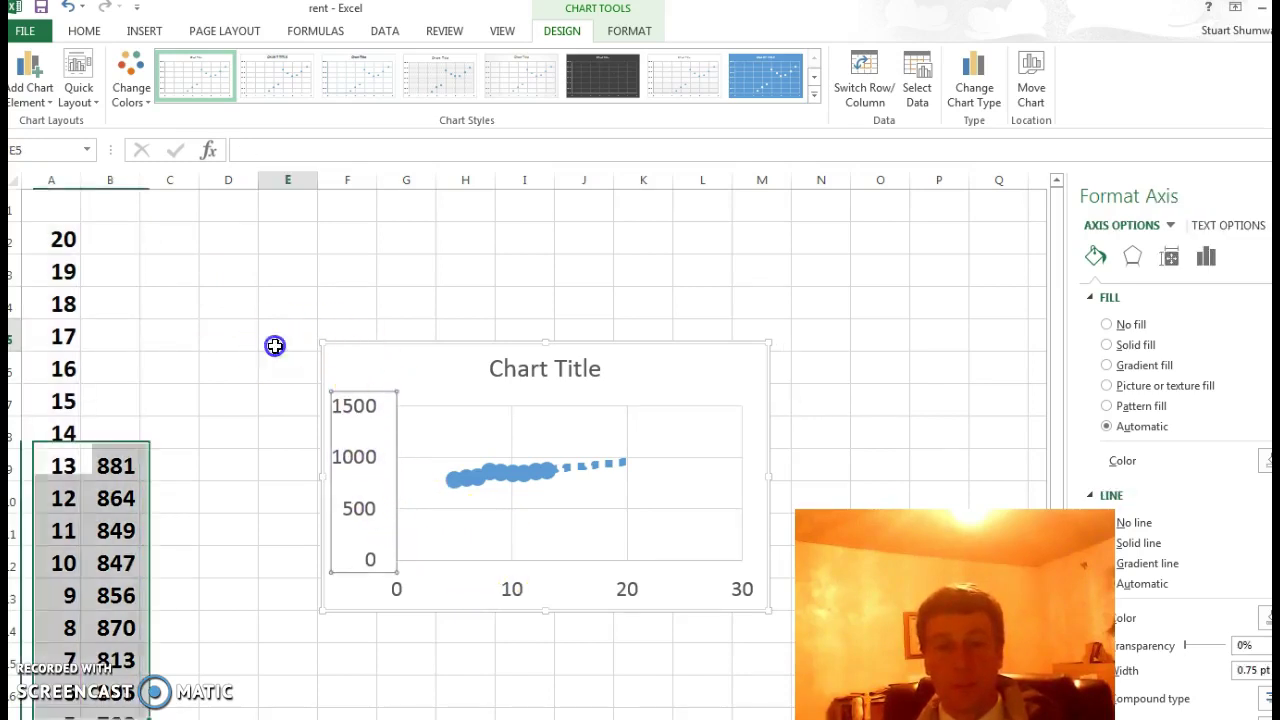
click(350, 458)
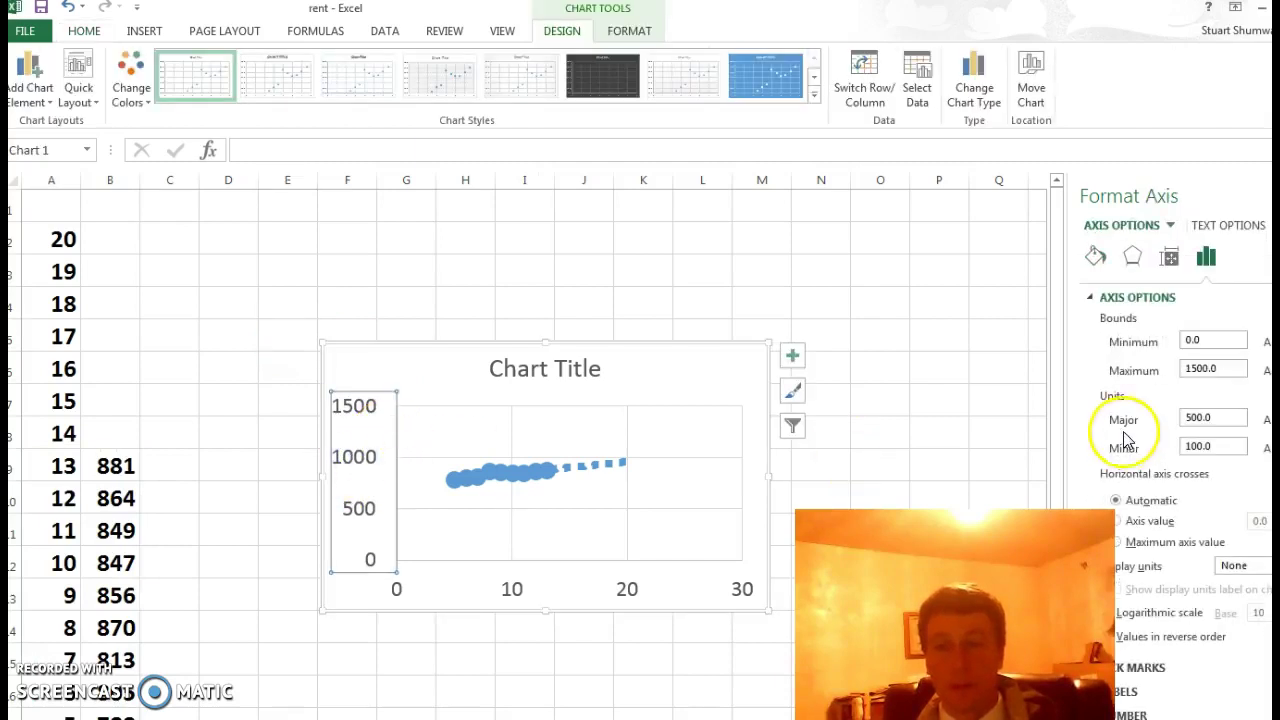
double_click(1203, 340)
text(0)
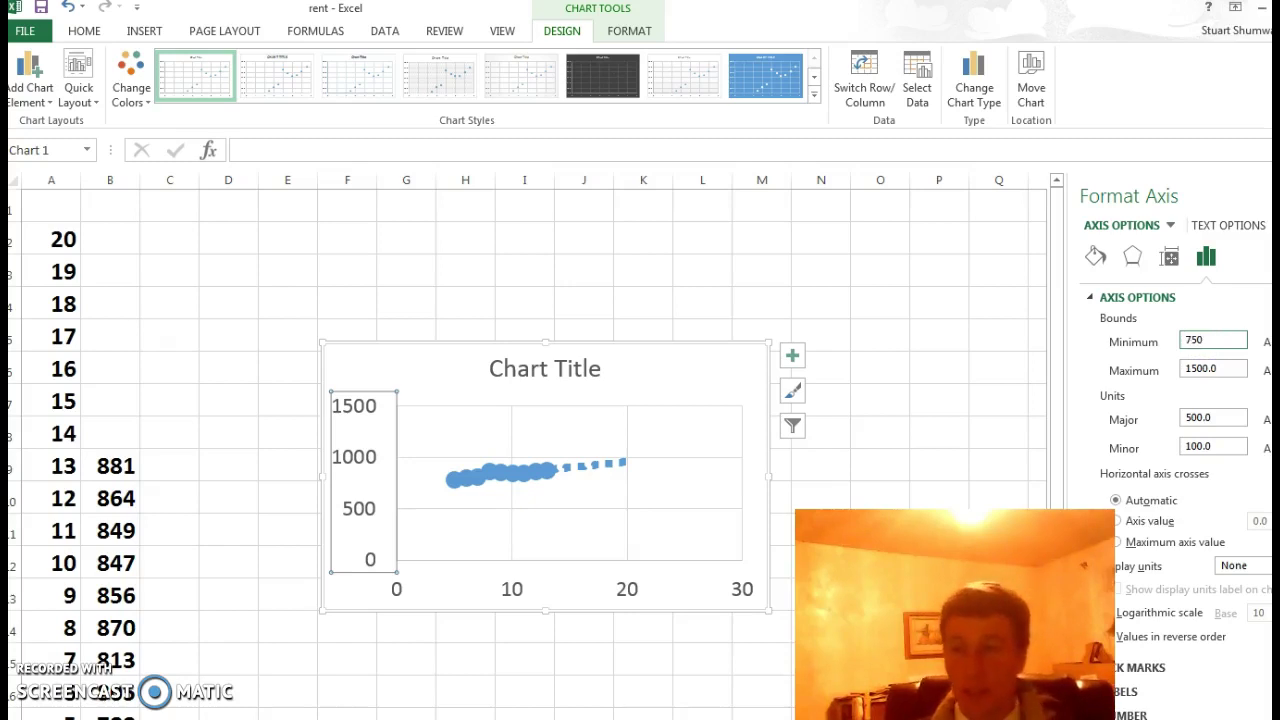
text(50)
click(1223, 368)
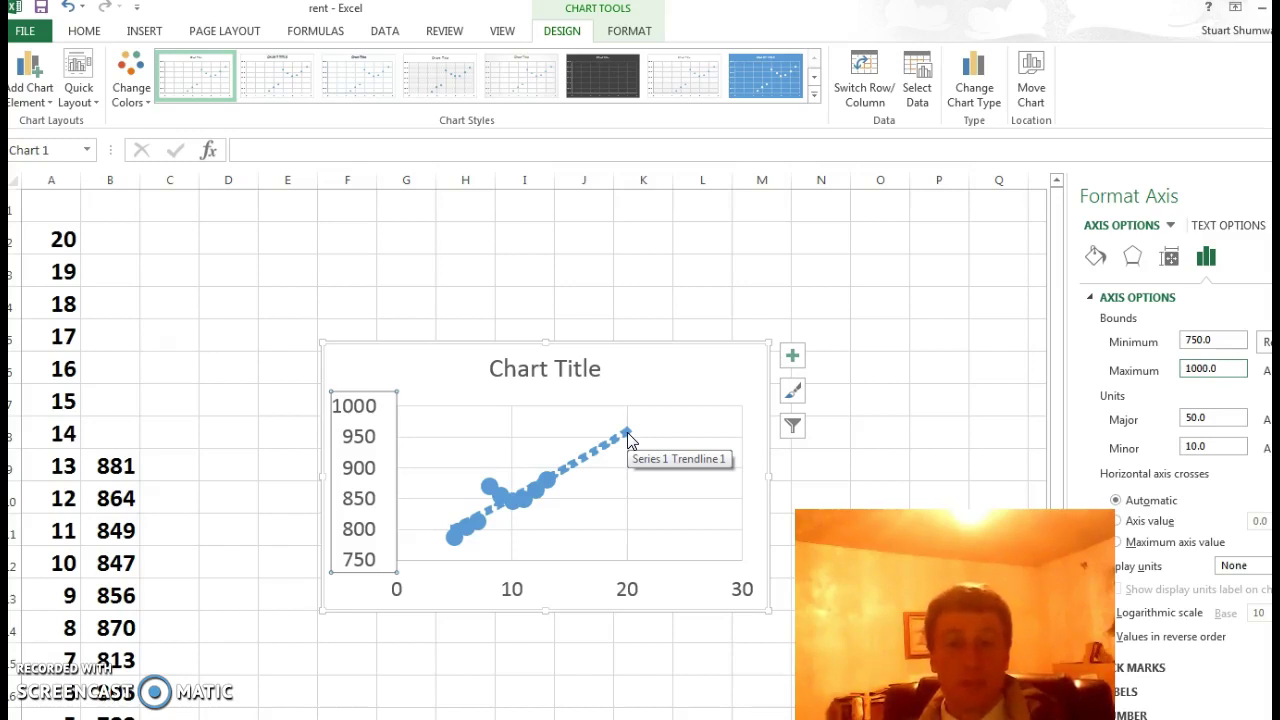
click(486, 496)
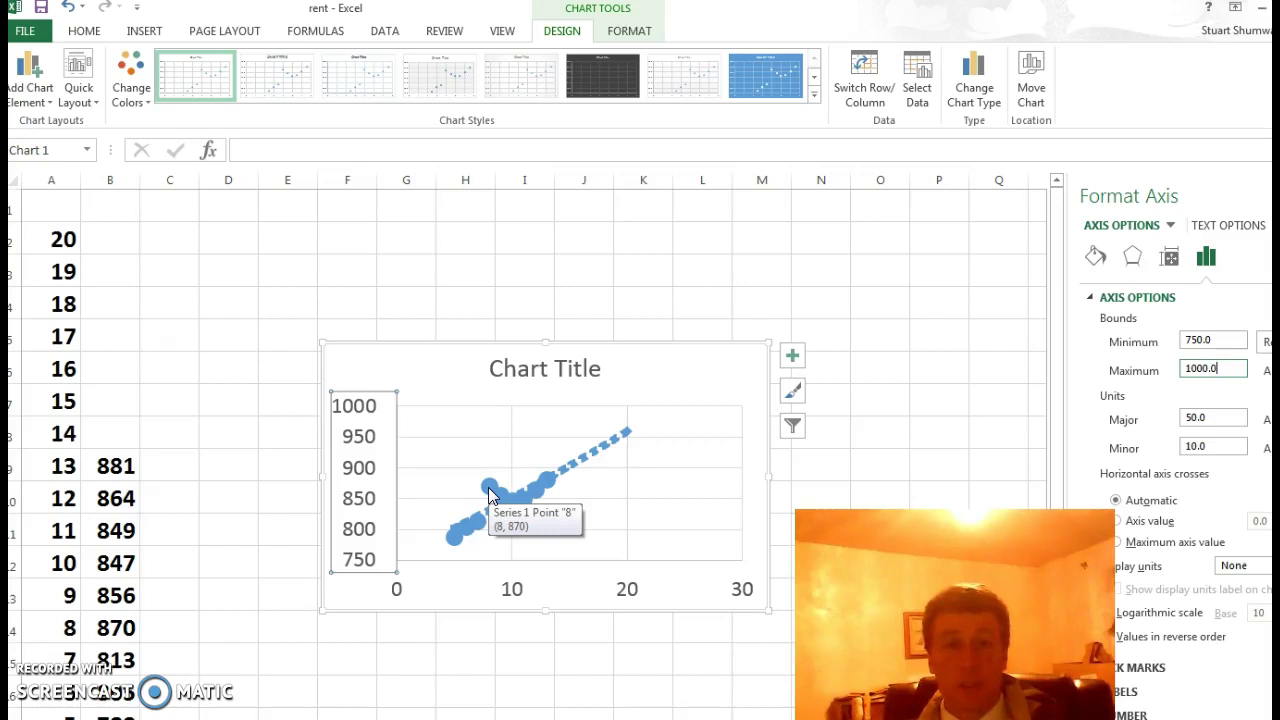
click(437, 491)
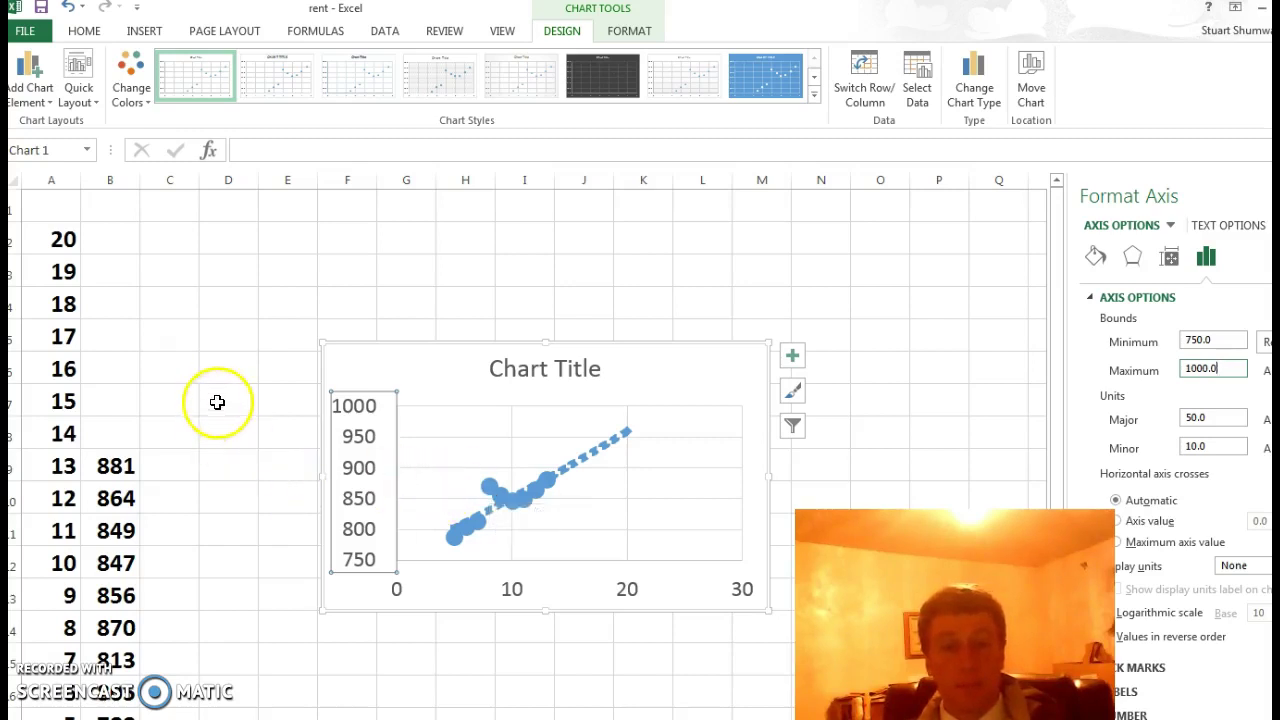